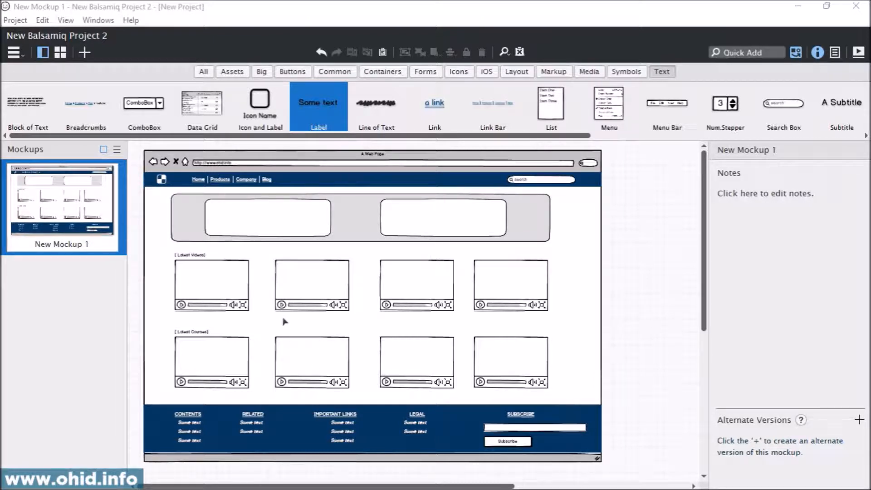
Step: Move the three text labels under the footer's IMPORTANT LINKS heading left together, to about X 610
left_click(636, 332)
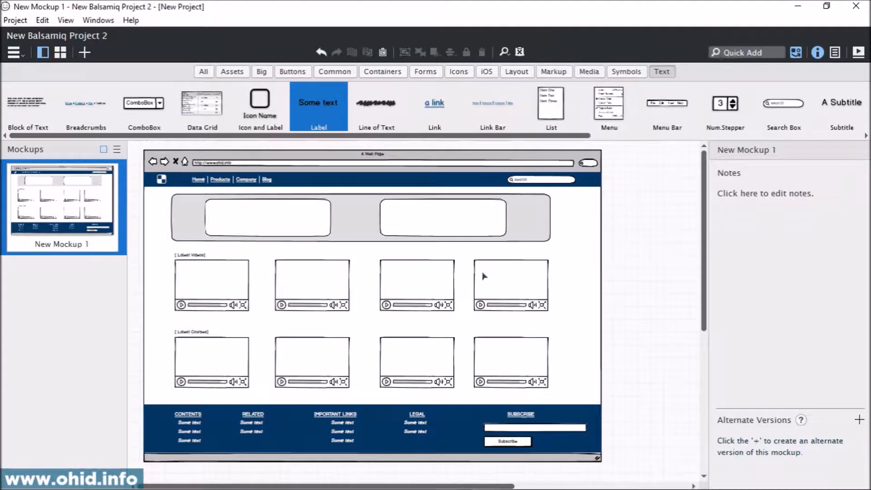
scroll(484, 276, "down", 3)
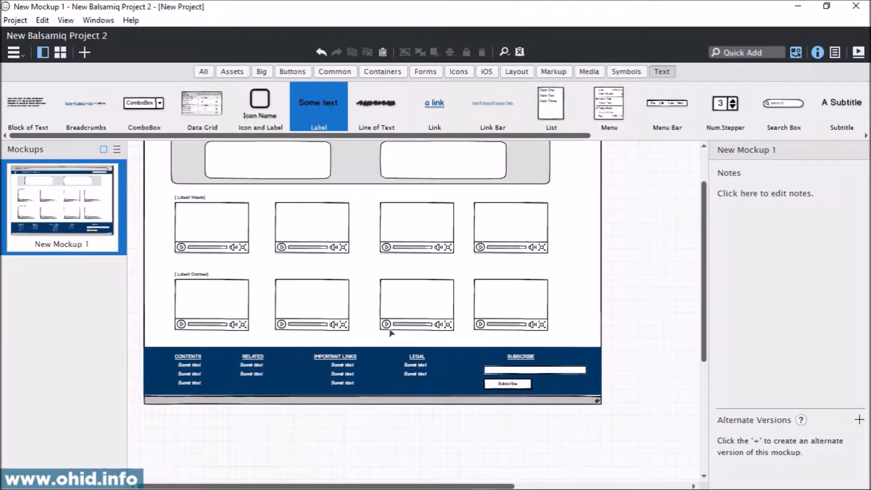
scroll(391, 333, "up", 3)
scroll(391, 333, "down", 5)
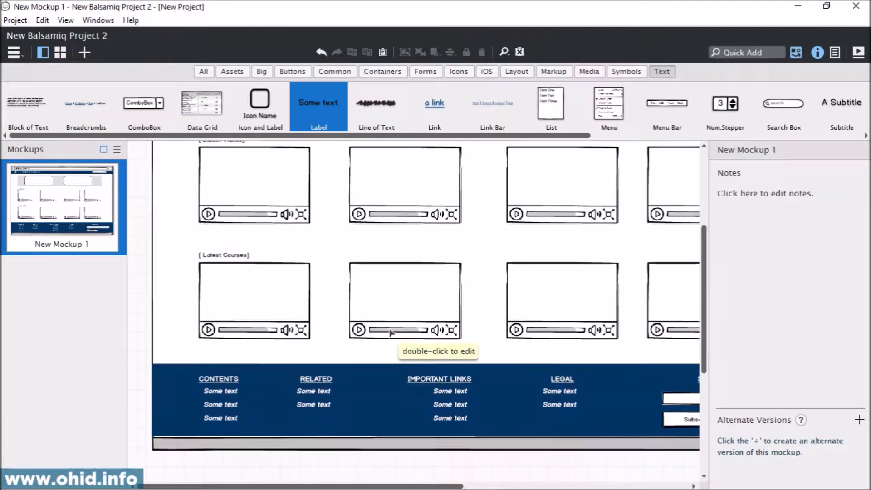
scroll(391, 333, "down", 3)
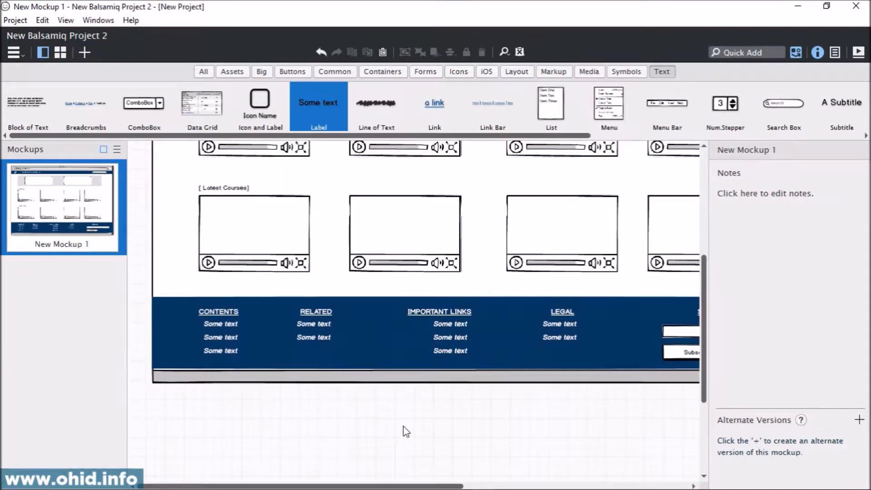
left_click(459, 334)
left_click(458, 351, "shift")
left_click(465, 325, "shift")
left_click_drag(467, 327, 453, 327)
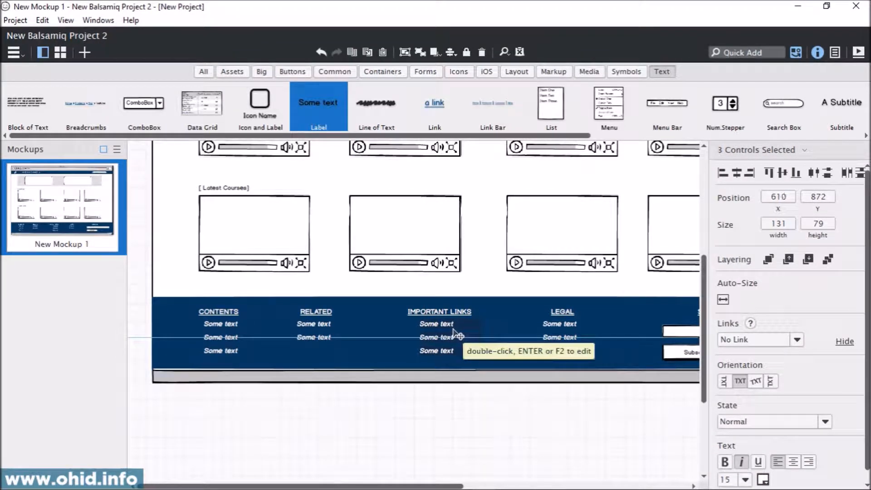
left_click(444, 418)
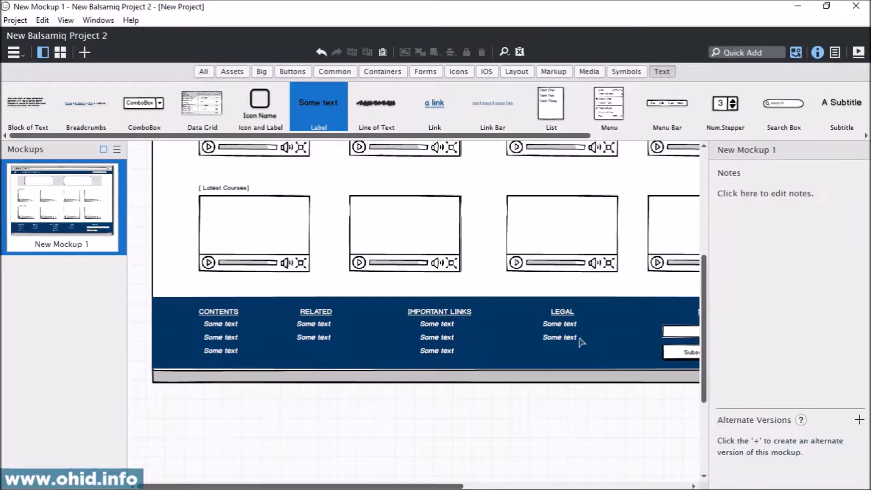
Step: Move the three text labels under the footer's CONTENTS heading left to X 150, aligned with the heading's left edge
left_click(232, 326)
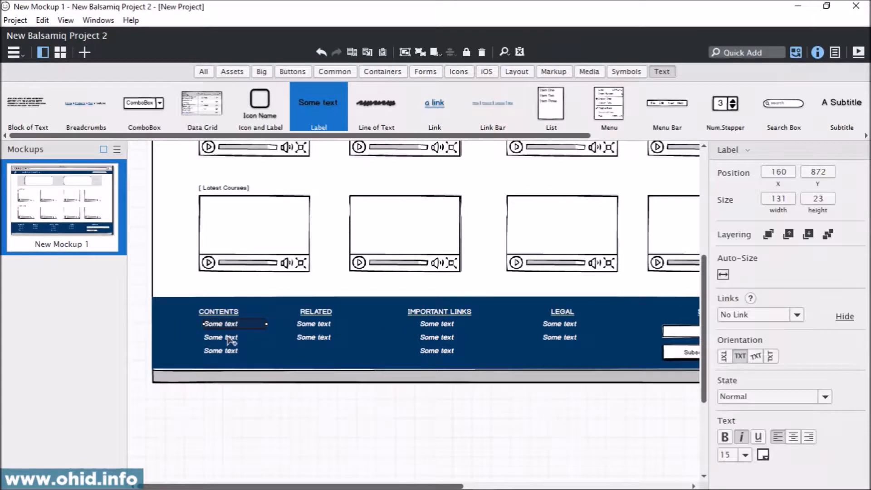
left_click(227, 337, "shift")
left_click(227, 351, "shift")
left_click_drag(232, 340, 228, 341)
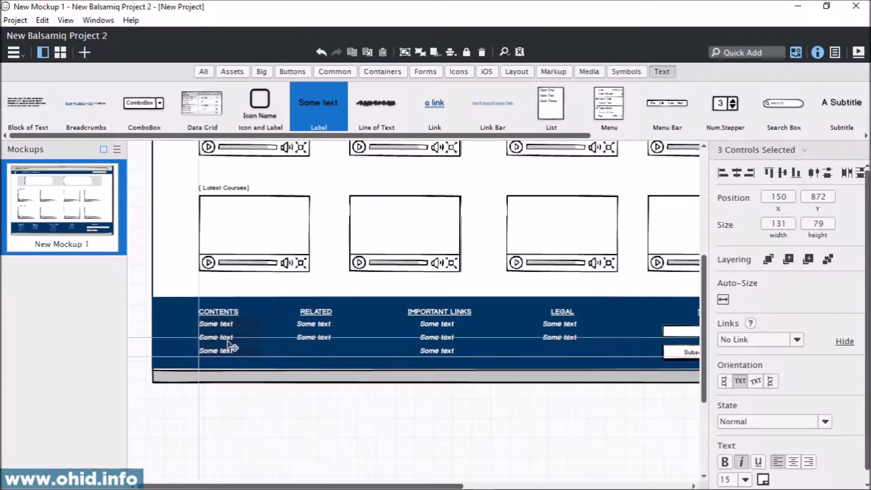
left_click(254, 389)
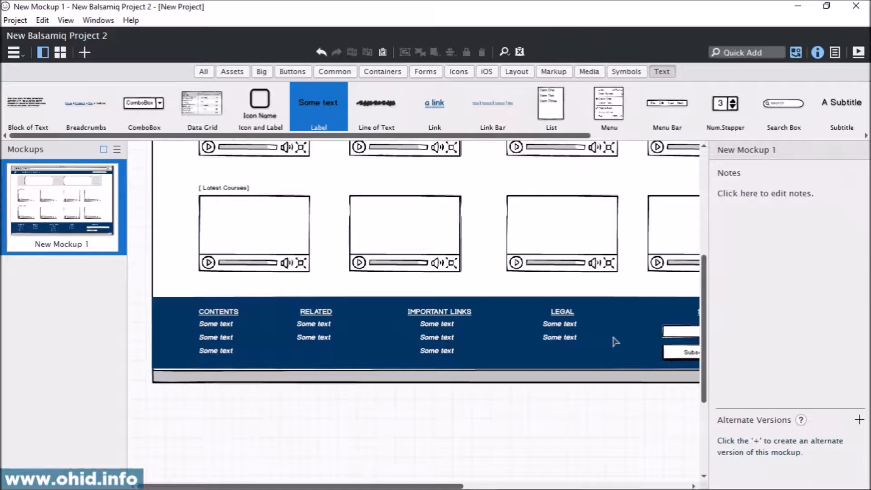
Step: Look over the home page mockup from the footer columns and subscribe form up to the video rows and banner
left_click_drag(516, 418, 328, 408)
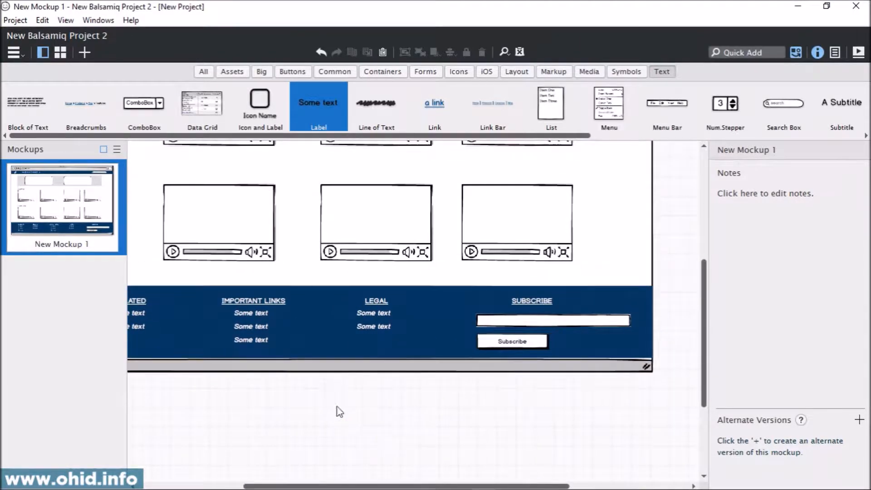
left_click_drag(251, 409, 350, 424)
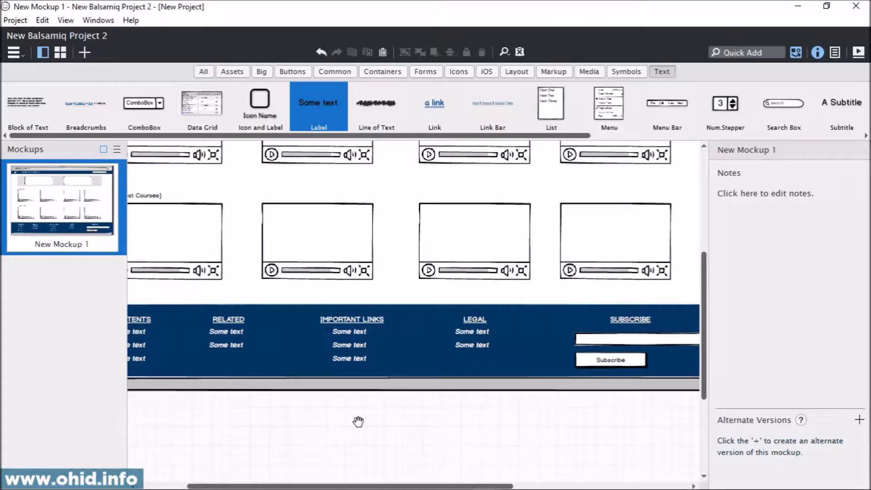
left_click_drag(359, 421, 310, 449)
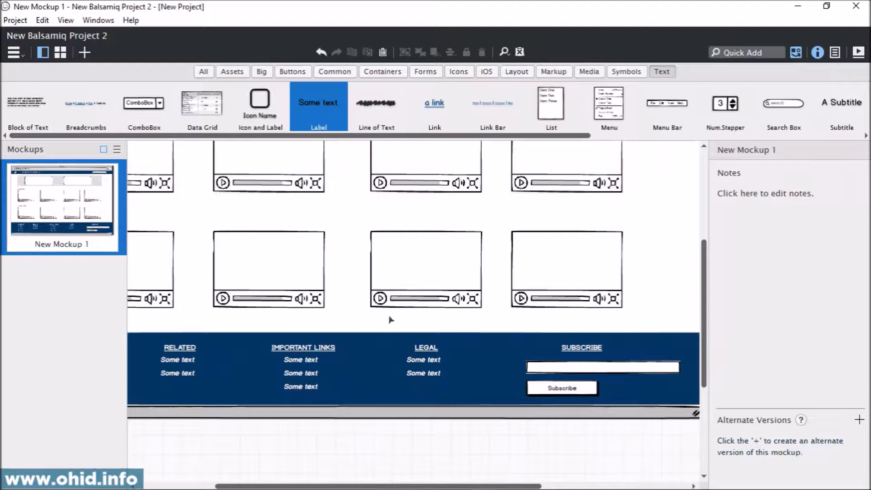
left_click_drag(536, 241, 453, 349)
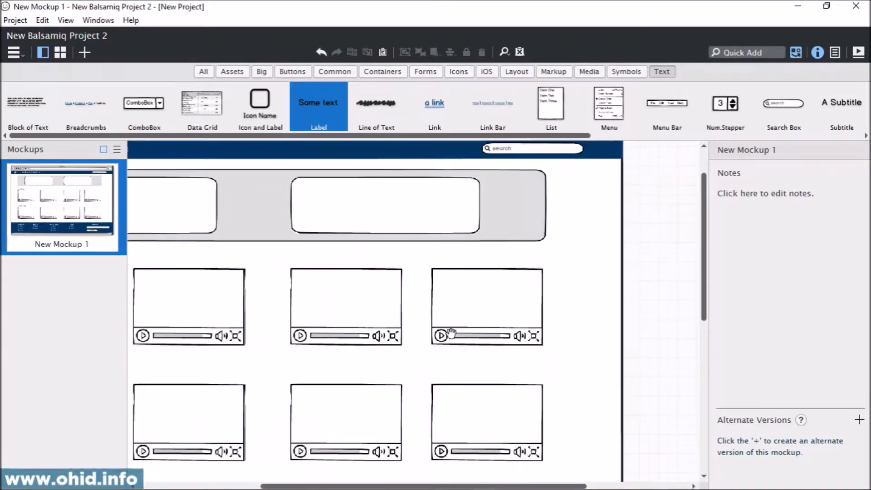
left_click_drag(414, 245, 562, 334)
left_click_drag(399, 303, 428, 231)
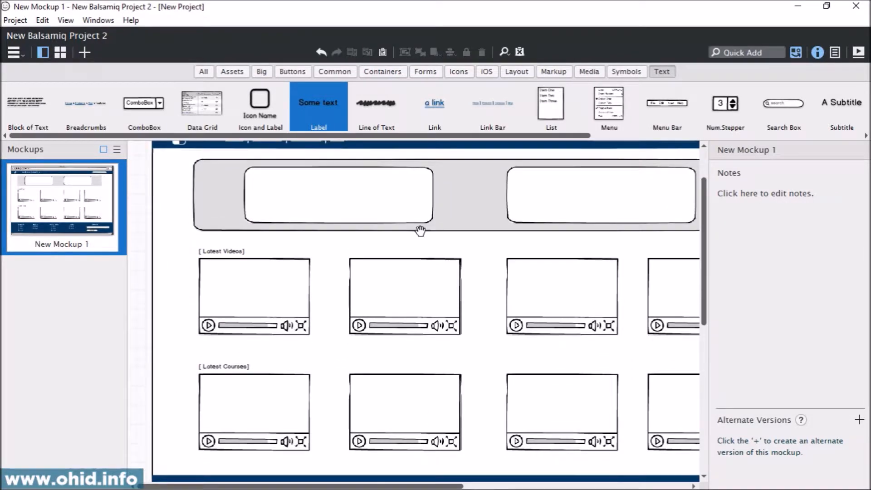
left_click_drag(520, 336, 473, 415)
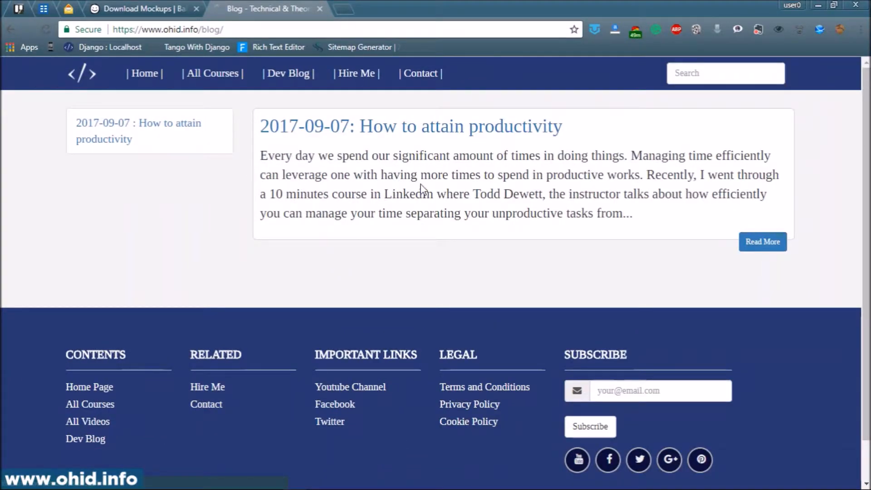
Step: In the browser, open the "How to attain productivity" blog article and examine its page layout, including the sidebar, share buttons and comments
left_click(455, 138)
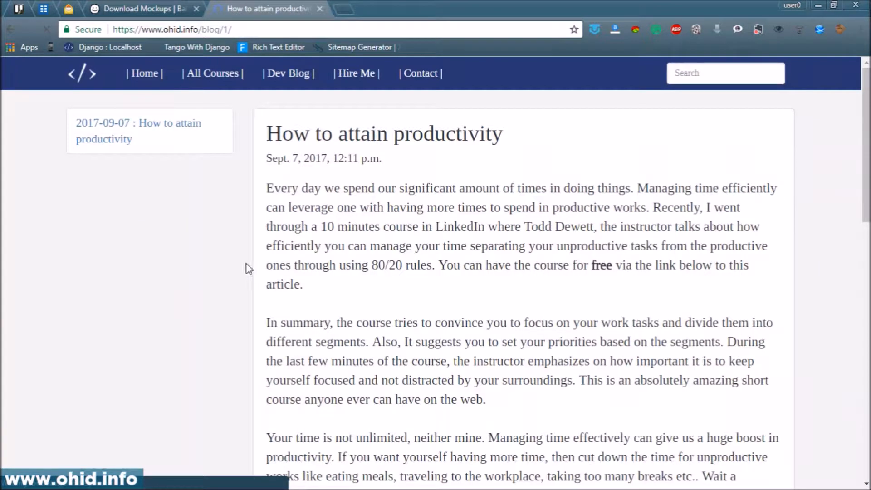
scroll(483, 429, "down", 15)
scroll(476, 332, "up", 15)
scroll(719, 404, "down", 15)
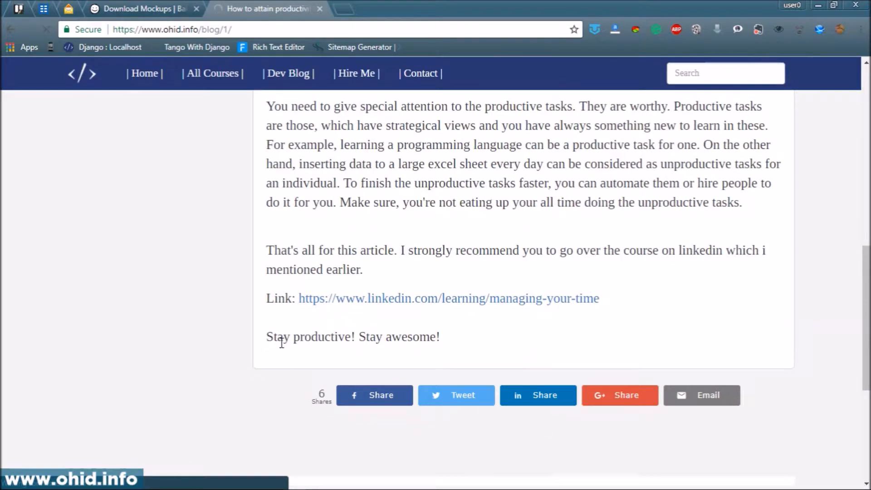
scroll(281, 342, "down", 5)
scroll(223, 156, "up", 15)
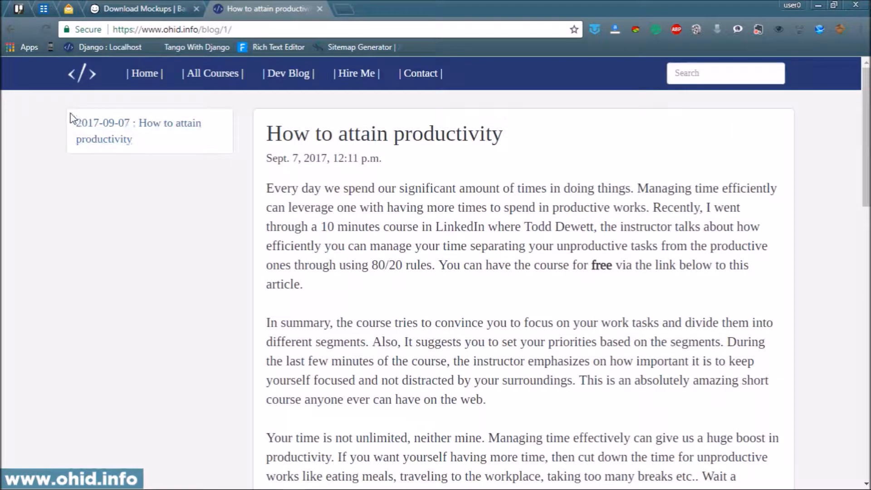
scroll(231, 230, "down", 15)
scroll(231, 230, "up", 5)
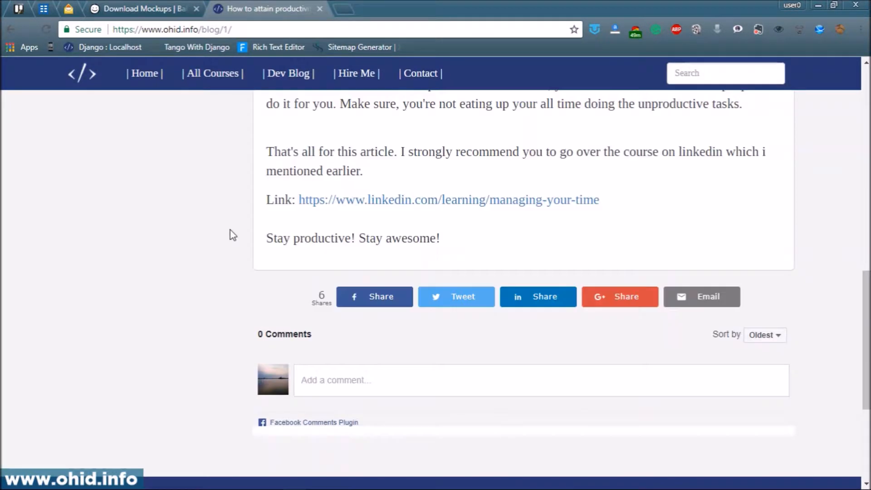
scroll(231, 230, "down", 2)
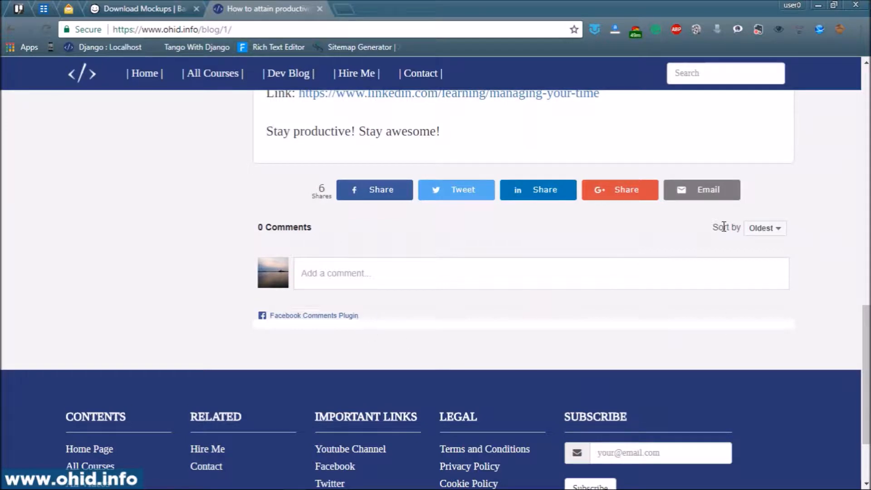
scroll(276, 346, "up", 10)
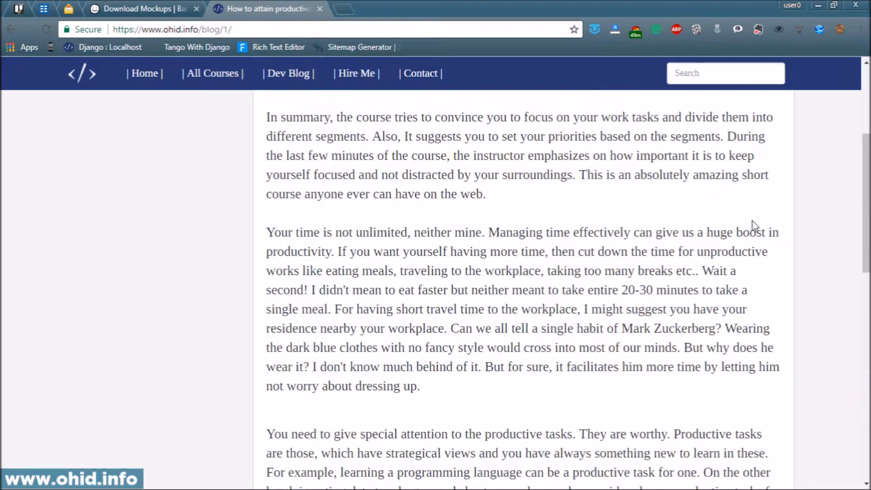
scroll(715, 284, "up", 4)
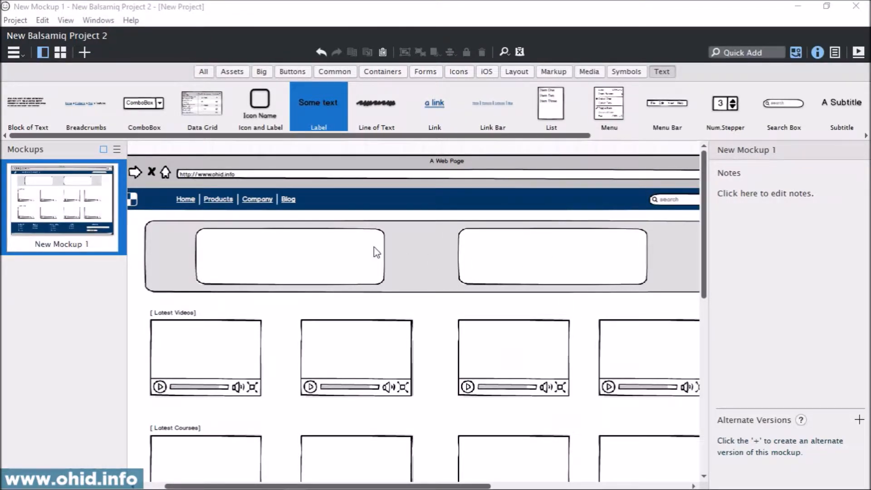
Step: Switch back to Balsamiq and duplicate the mockup New Mockup 1
left_click(77, 295)
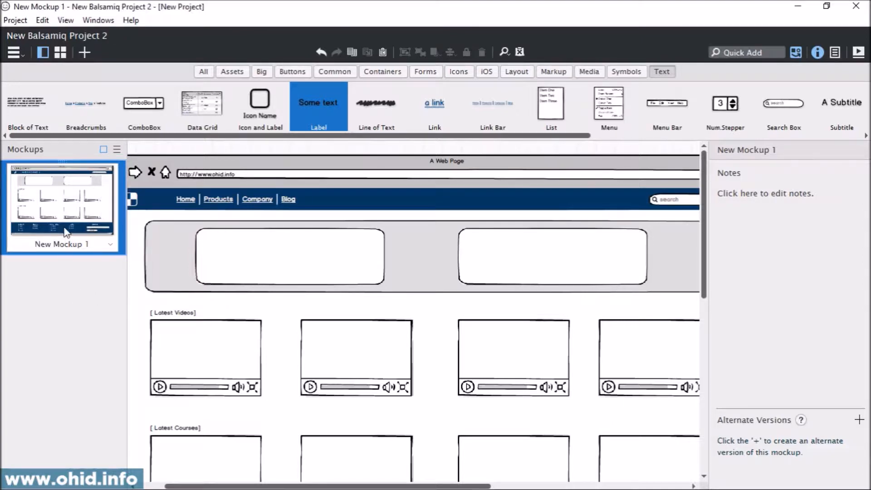
right_click(54, 201)
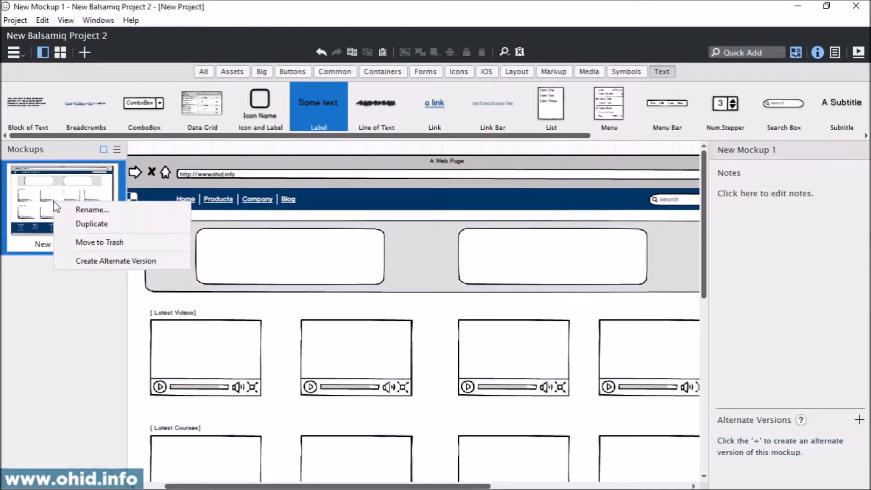
left_click(78, 225)
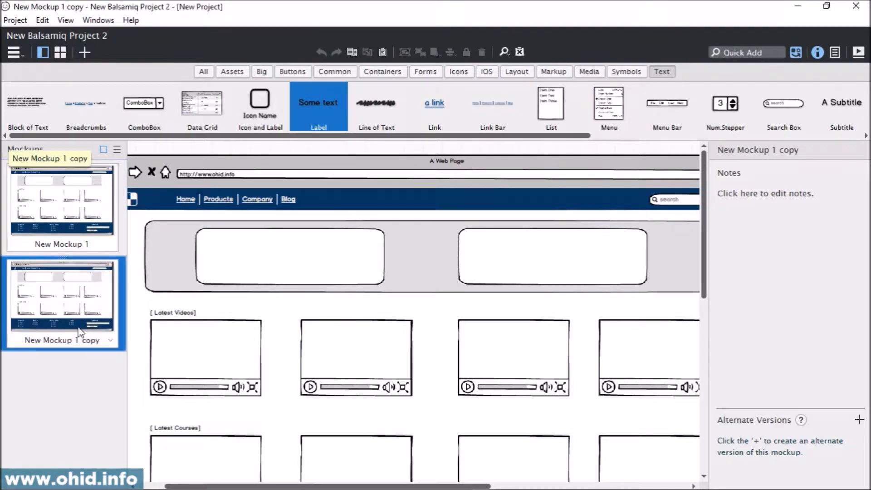
Step: Rename the original mockup New Mockup 1 as HOME
left_click(74, 218)
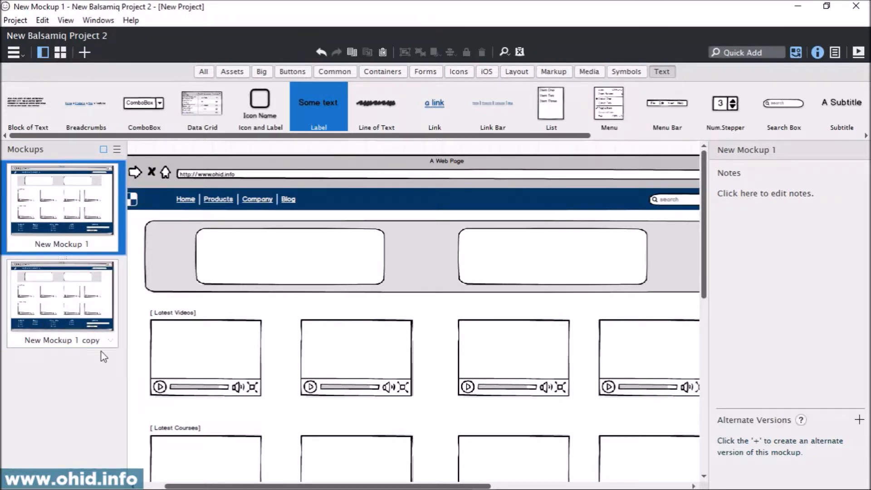
left_click(72, 314)
left_click(70, 201)
double_click(83, 210)
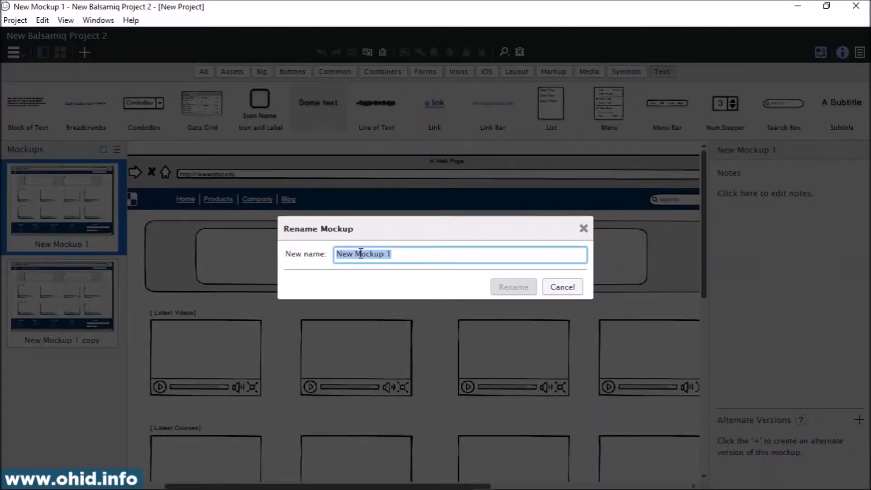
type("H")
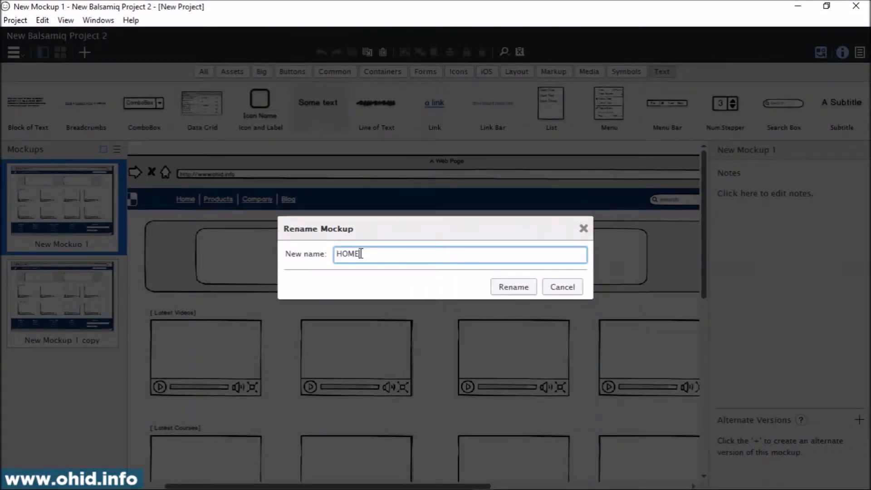
type("OME")
key("Return")
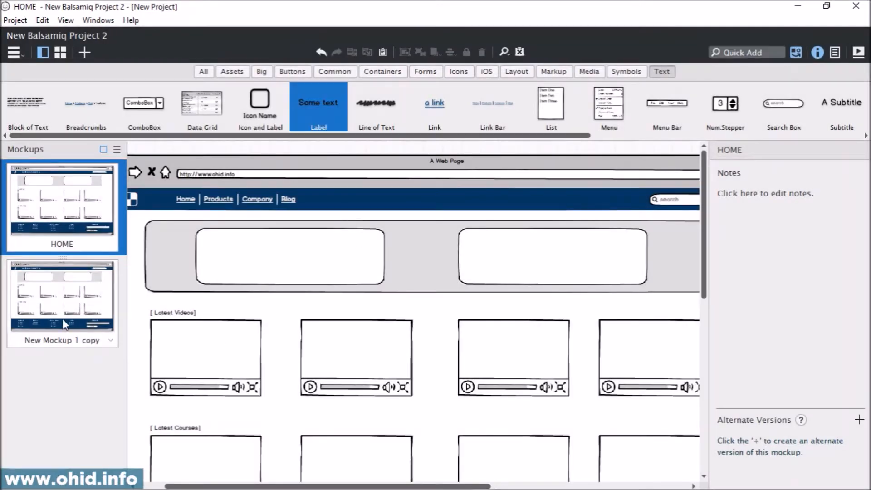
Step: Rename the duplicated mockup as BLOG
left_click(62, 303)
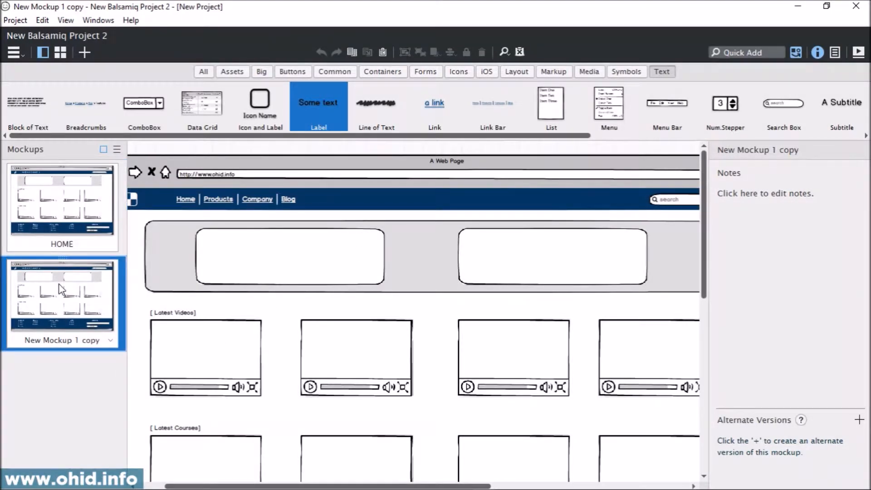
double_click(62, 289)
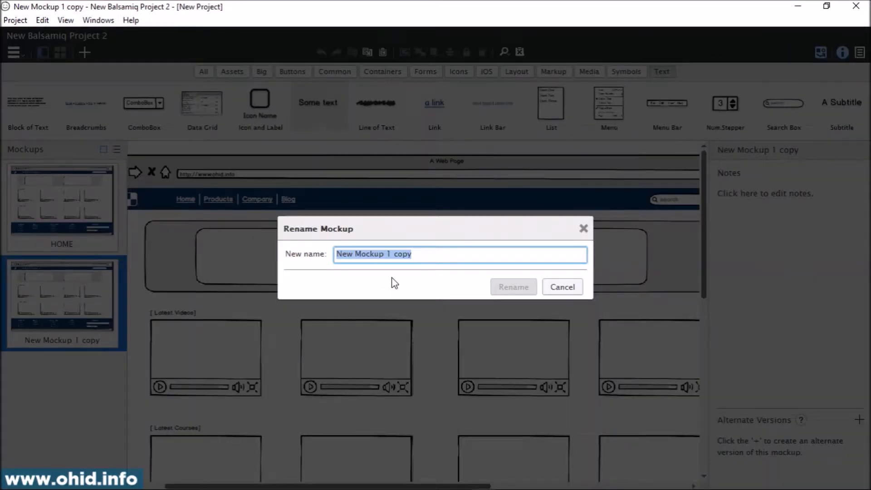
type("BLOG")
key("Return")
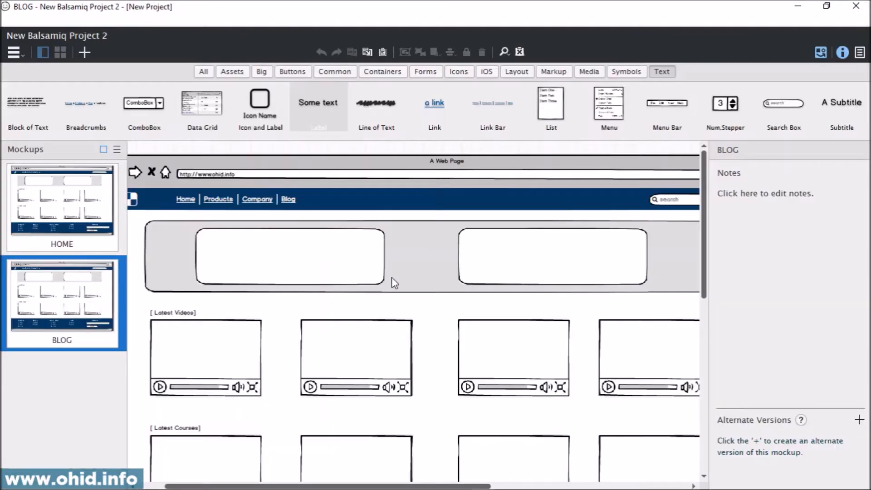
Step: In the BLOG mockup, delete the banner and all Latest Videos and Latest Courses content between the navigation bar and the footer
left_click(63, 272)
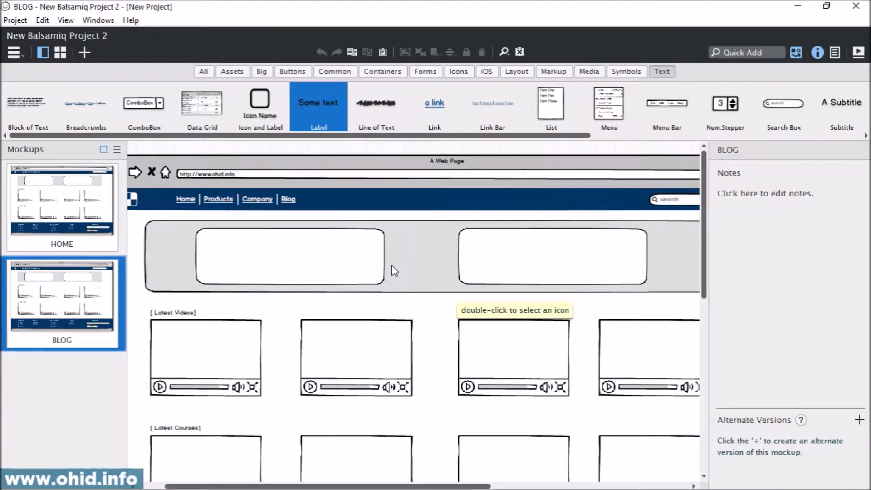
left_click(378, 146)
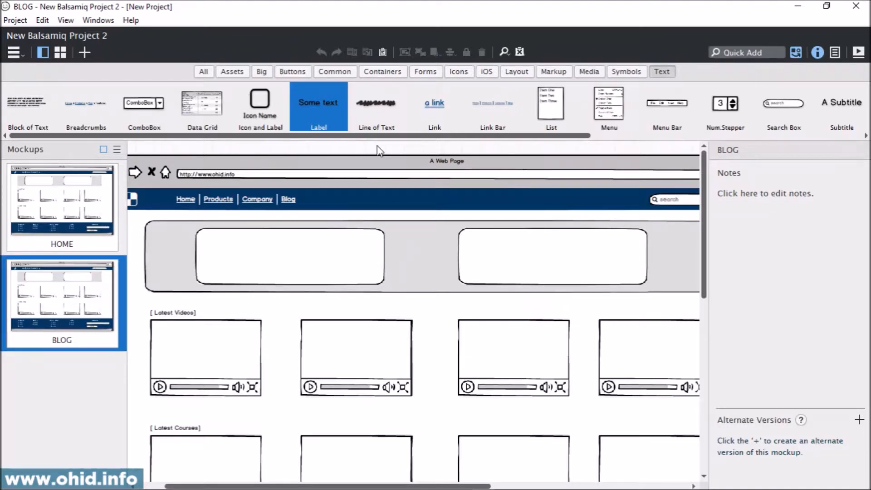
key("ctrl+minus")
key("ctrl+minus")
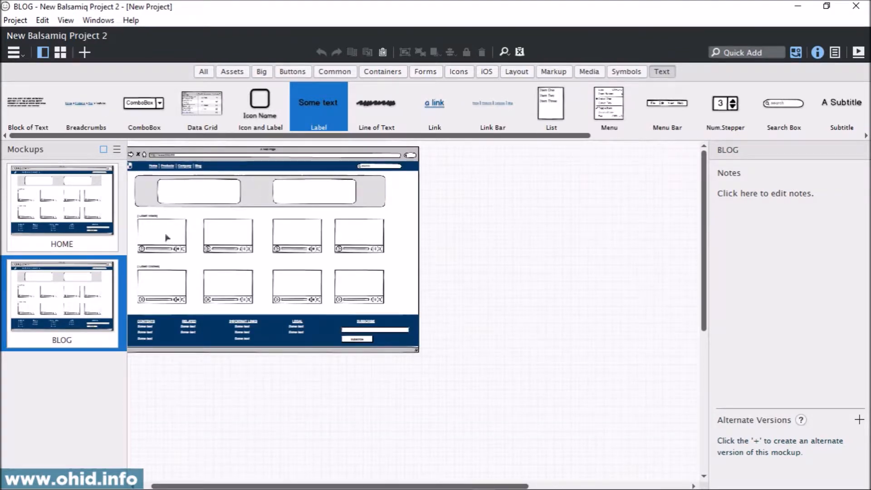
left_click_drag(491, 268, 585, 267)
left_click_drag(535, 226, 540, 258)
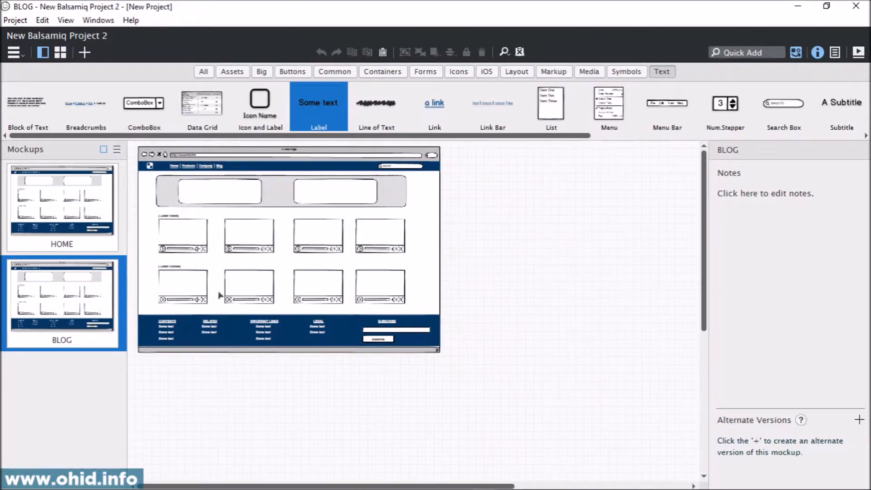
left_click_drag(467, 171, 132, 313)
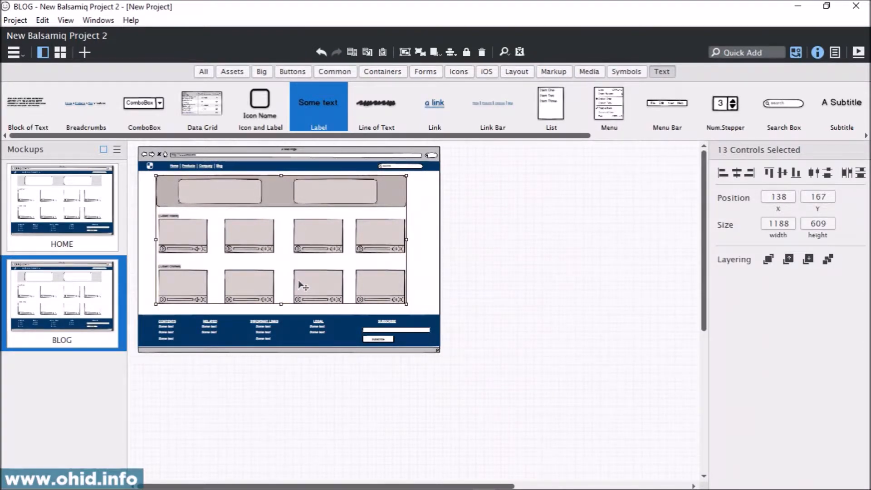
key("Delete")
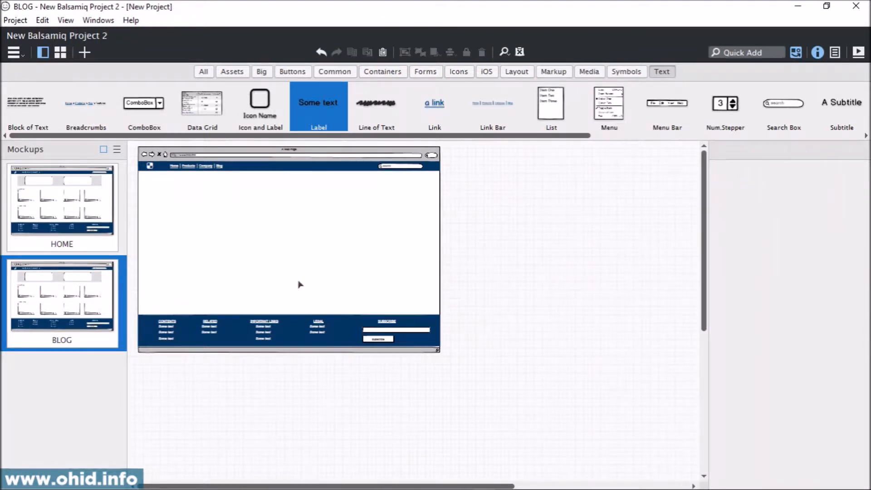
Step: Add a rectangle about 250 by 472 at the left side of the empty page body and give it a rounded border
scroll(485, 327, "up", 1)
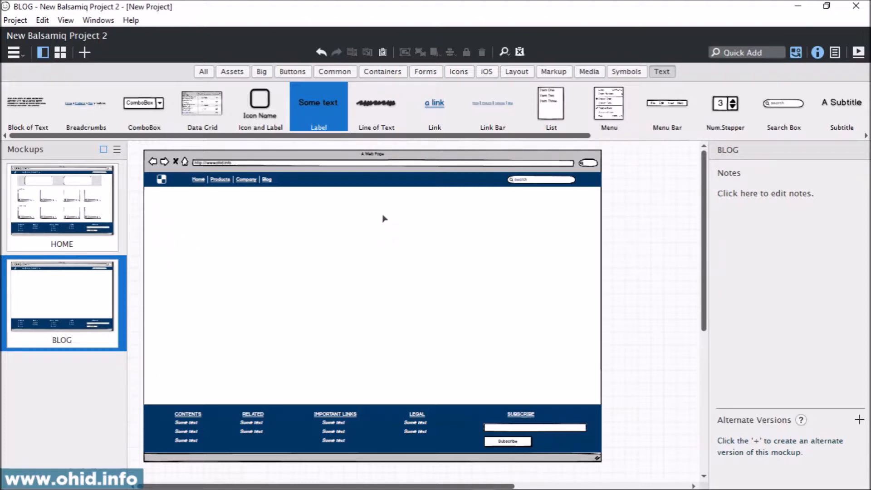
left_click(758, 52)
type("rect")
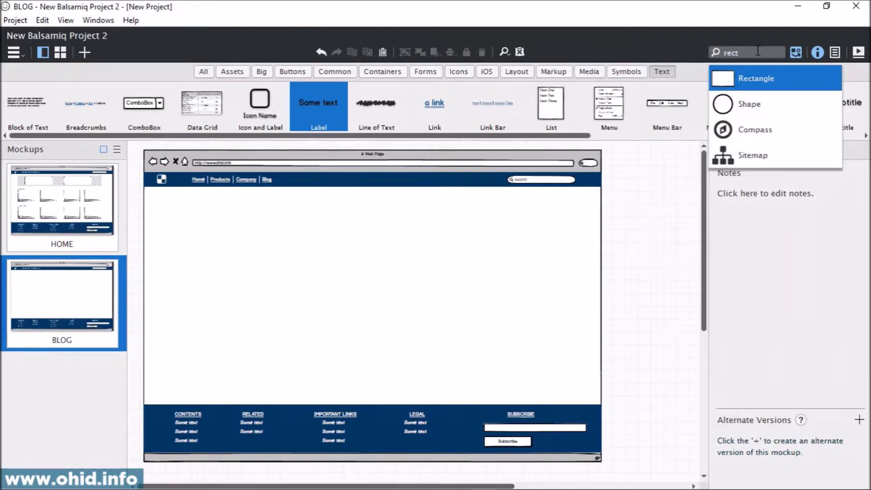
key("Return")
left_click_drag(148, 168, 230, 350)
left_click_drag(198, 264, 195, 277)
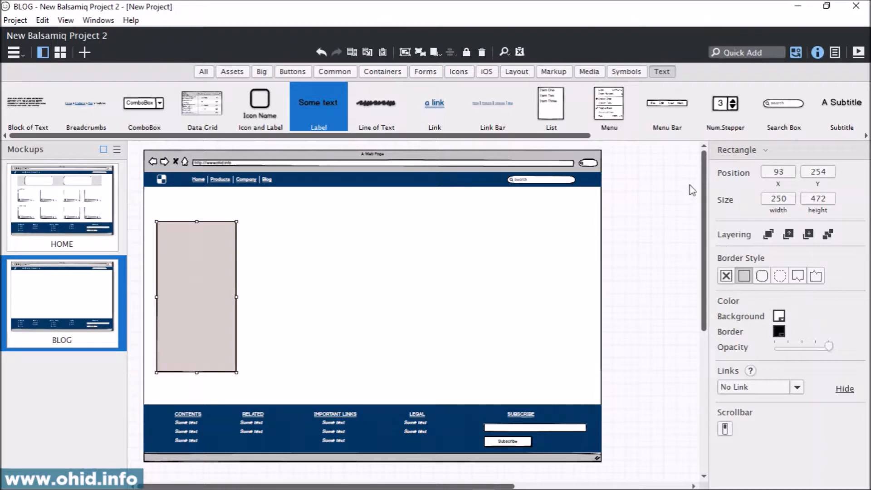
left_click(765, 278)
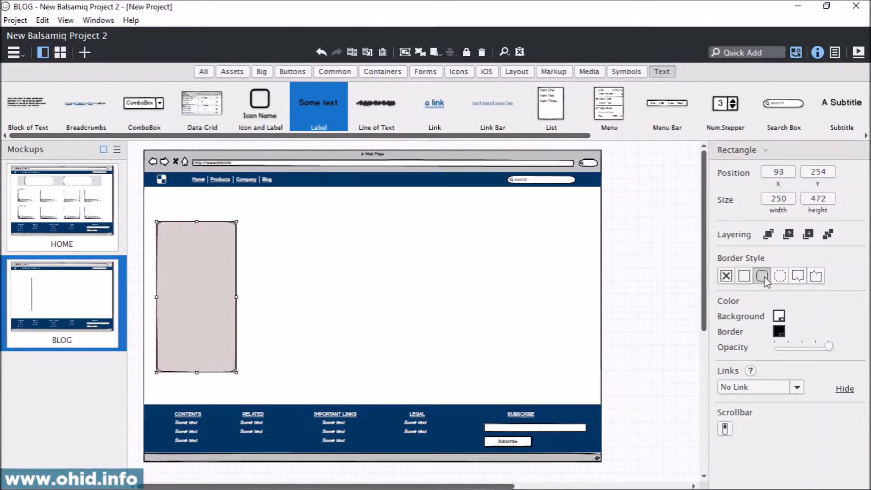
left_click(652, 241)
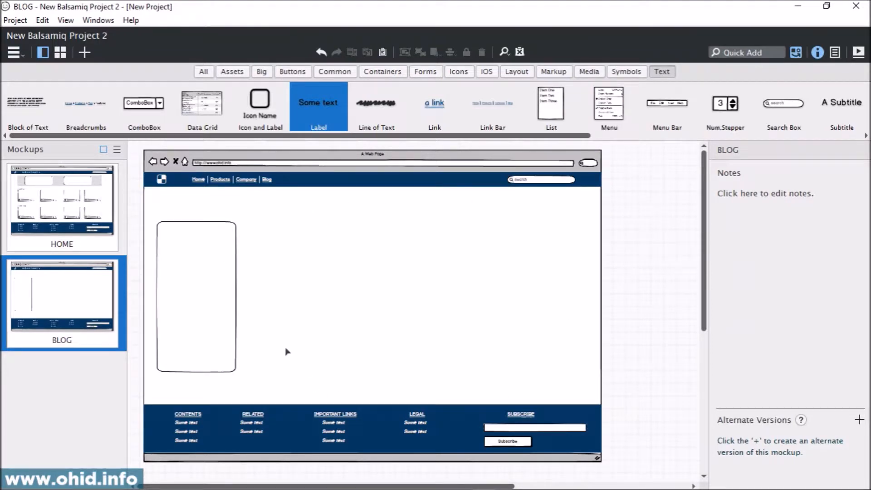
Step: Duplicate the rounded rectangle as a content area about 900 by 604 beside it, and shift the narrow sidebar rectangle to about X 134
left_click(198, 276)
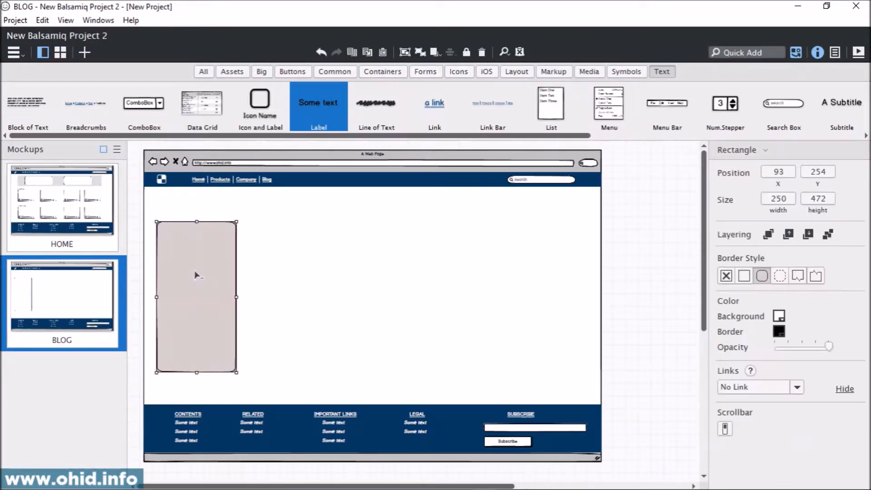
left_click_drag(200, 278, 585, 277)
left_click_drag(438, 354, 437, 395)
left_click_drag(454, 307, 436, 311)
left_click_drag(190, 300, 199, 299)
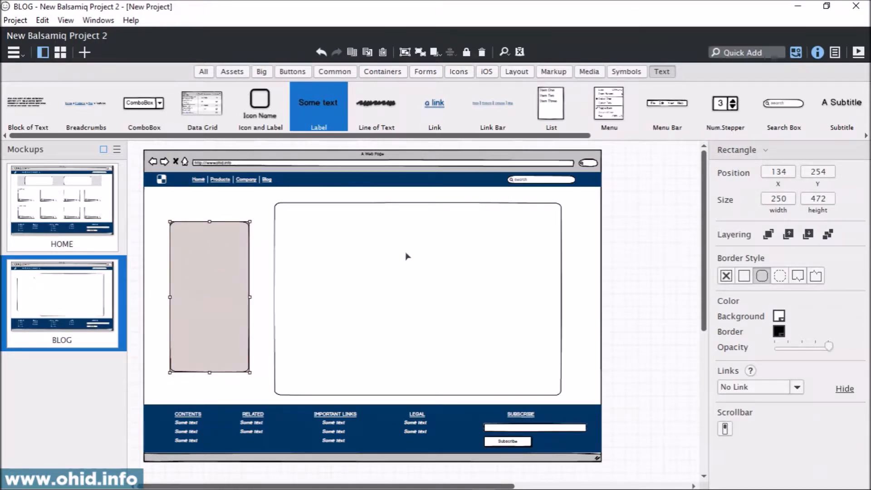
Step: Set the background colour of the large content rectangle to white
left_click(467, 259)
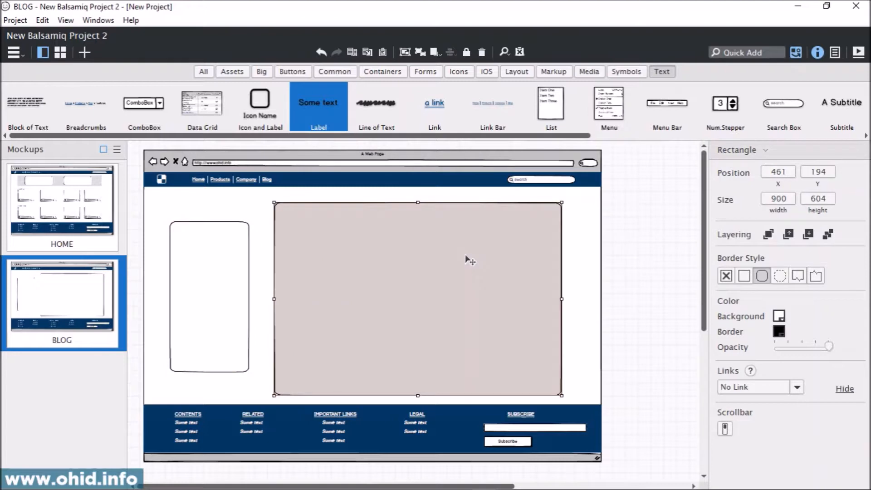
left_click(779, 316)
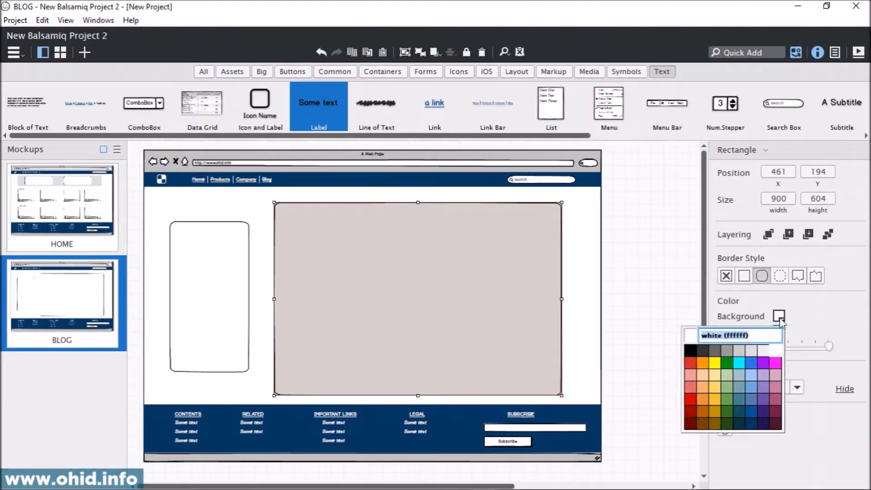
left_click(776, 350)
left_click(654, 285)
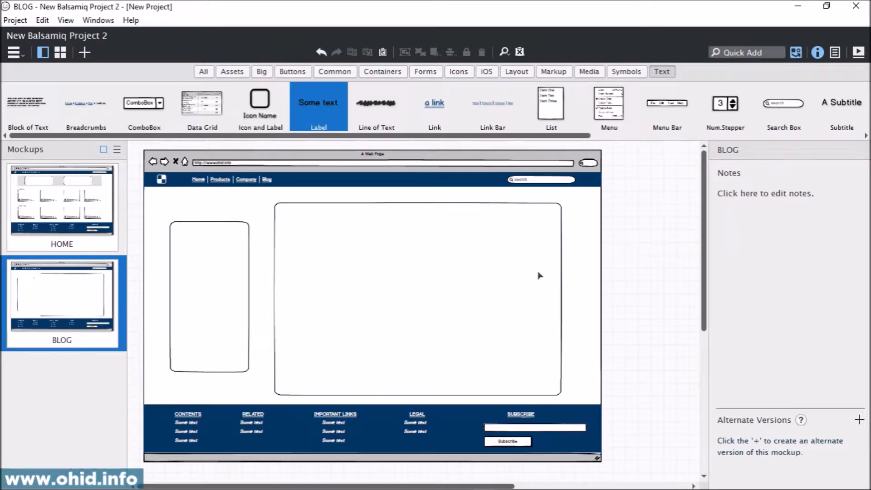
Step: Glance at the live blog in the browser, return to Balsamiq and place a Link control centred near the top of the sidebar rectangle
left_click(224, 287)
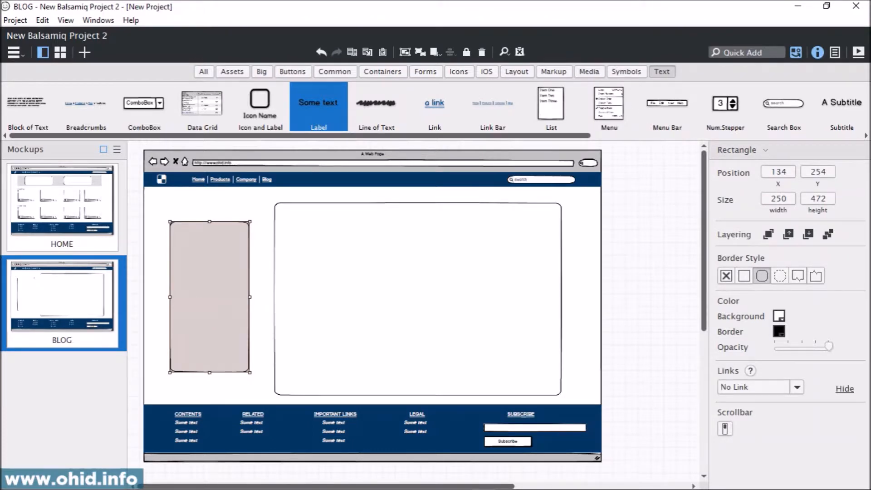
key("alt+Tab")
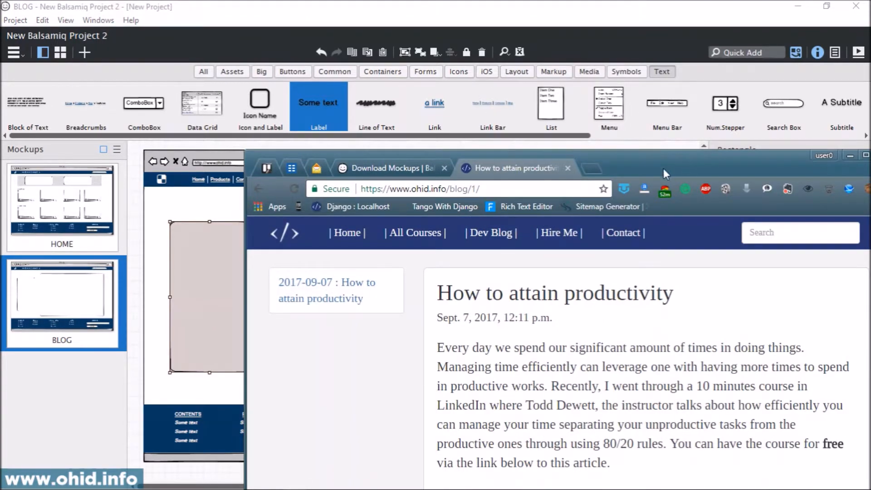
key("alt+Tab")
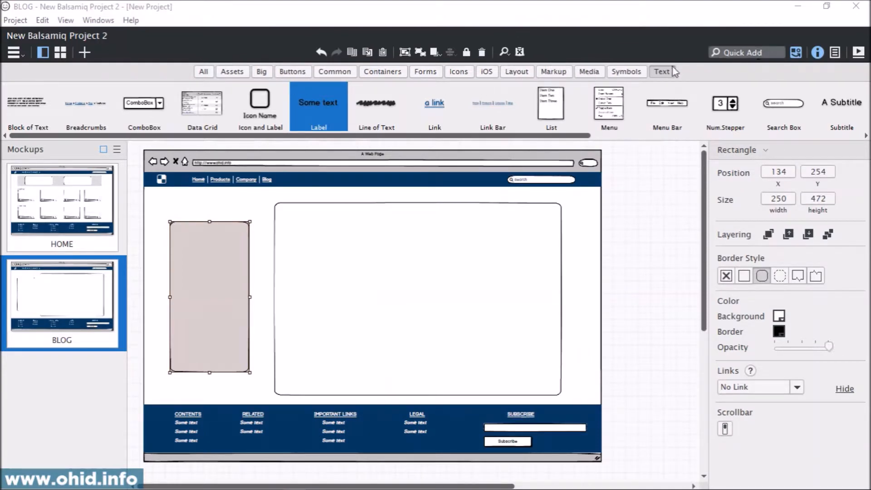
left_click(743, 51)
type("lin")
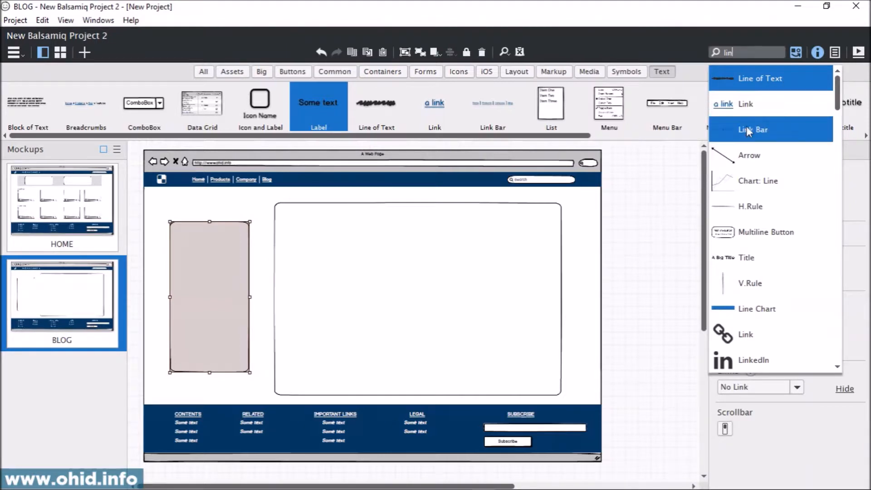
left_click(748, 112)
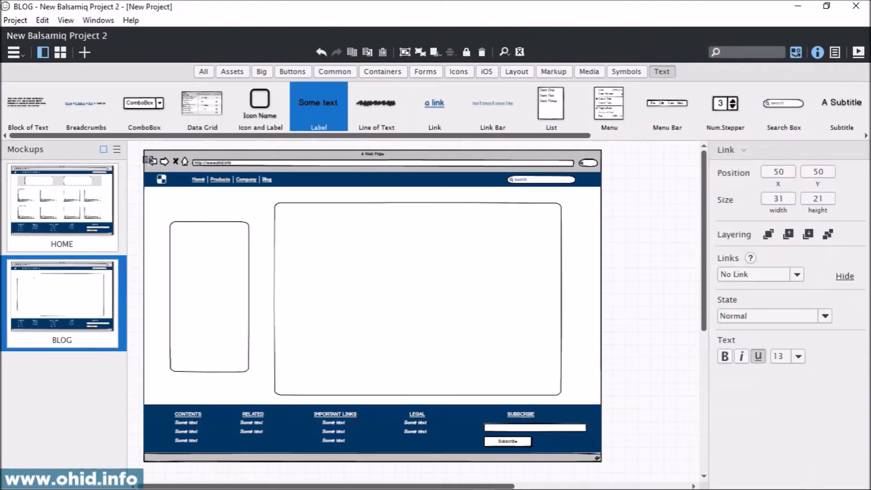
left_click_drag(151, 166, 210, 239)
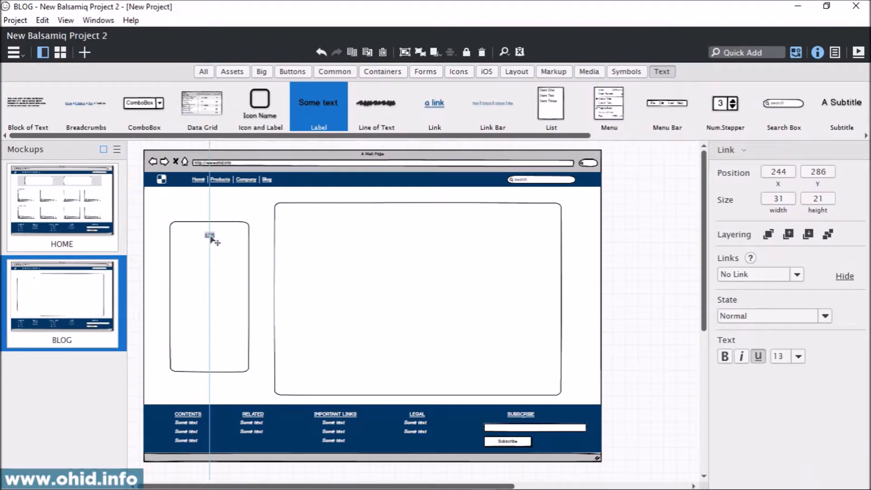
Step: Set the sidebar link's font size to 28
left_click(798, 356)
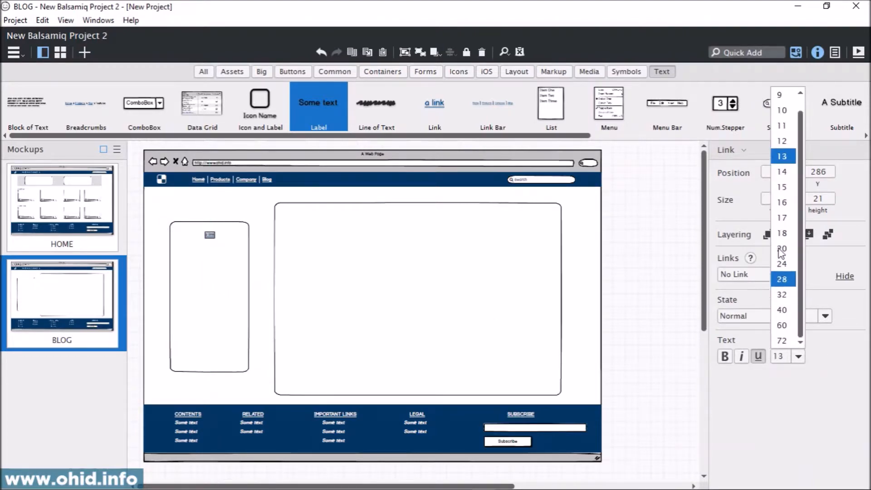
left_click(781, 203)
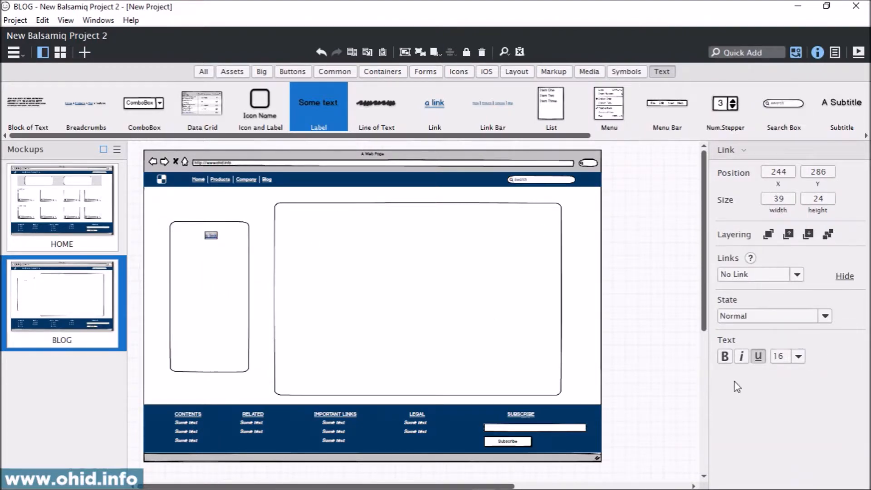
left_click(798, 357)
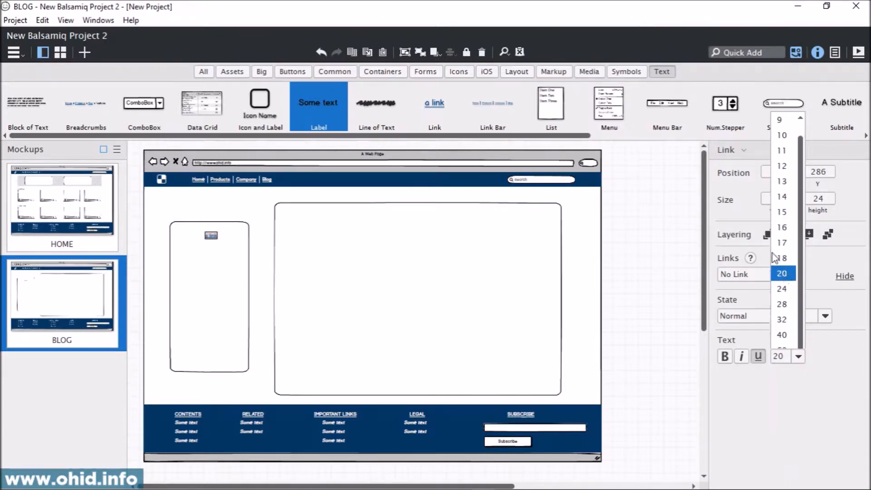
left_click(784, 250)
left_click(799, 357)
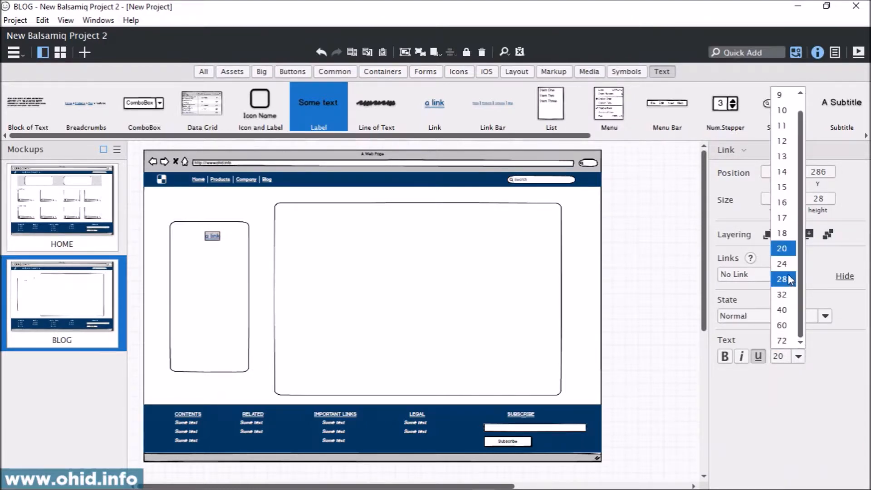
left_click(782, 296)
Step: Centre the enlarged link in the sidebar and place two evenly spaced copies of it below
left_click_drag(213, 240, 207, 280)
key("ctrl+c")
key("ctrl+v")
key("ctrl+v")
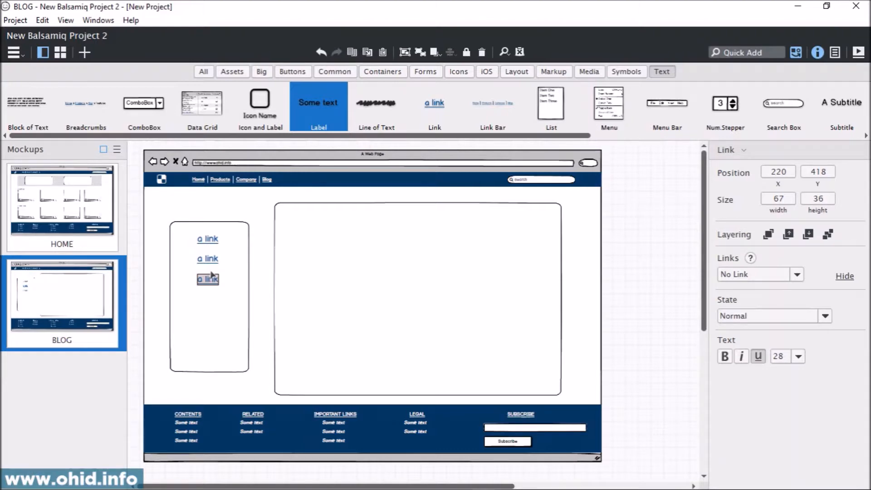
Step: Relabel the three sidebar links from top to bottom as POST 1, POST 2 and POST 3
double_click(219, 242)
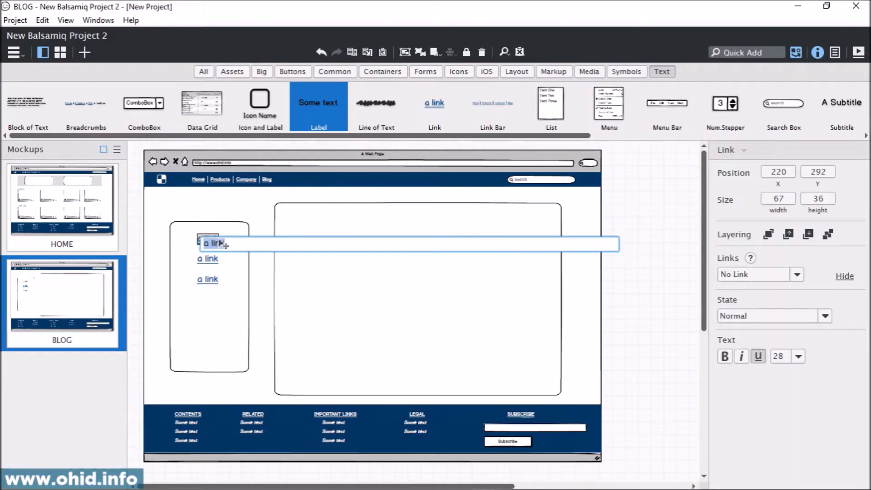
type("POST 1")
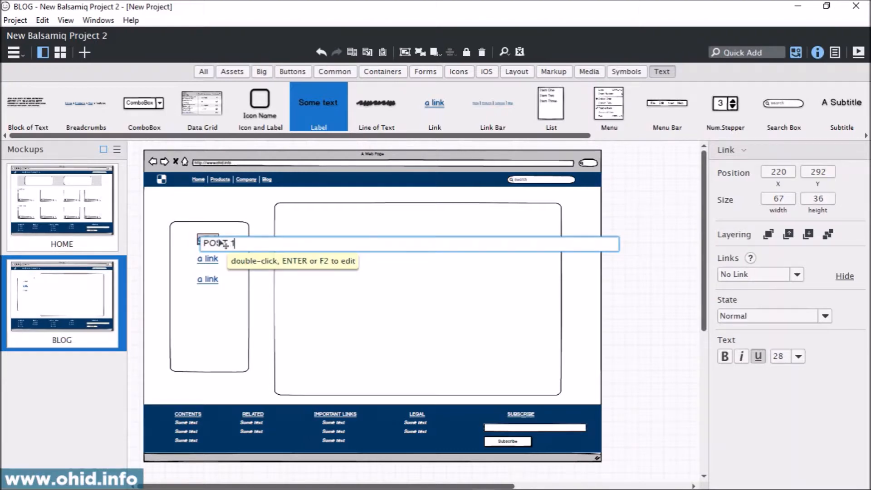
key("Return")
double_click(212, 263)
type("OST 2")
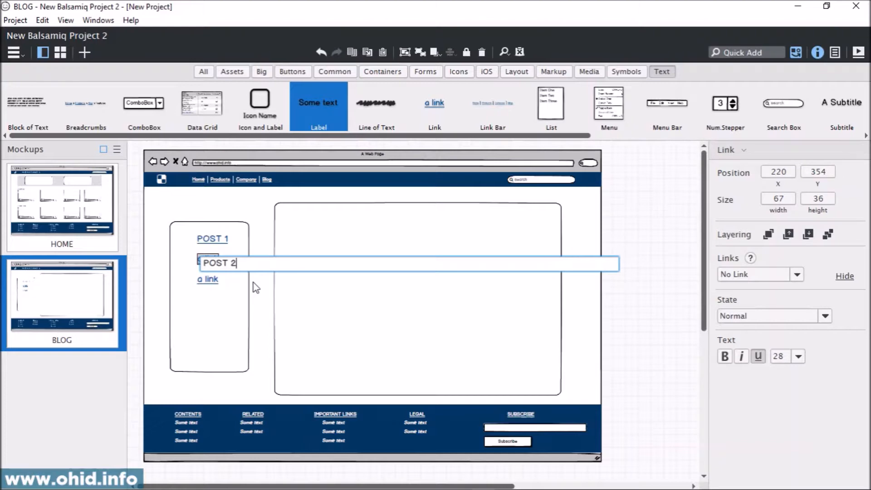
key("Return")
double_click(210, 284)
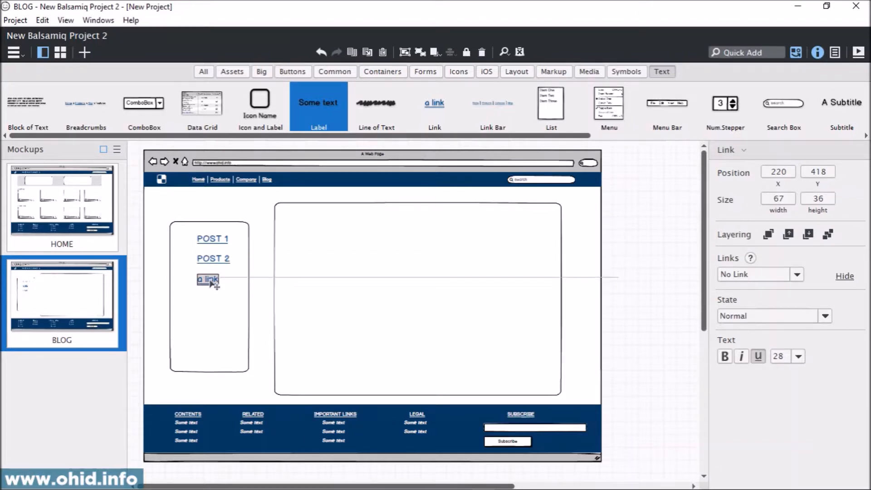
type("POST 3")
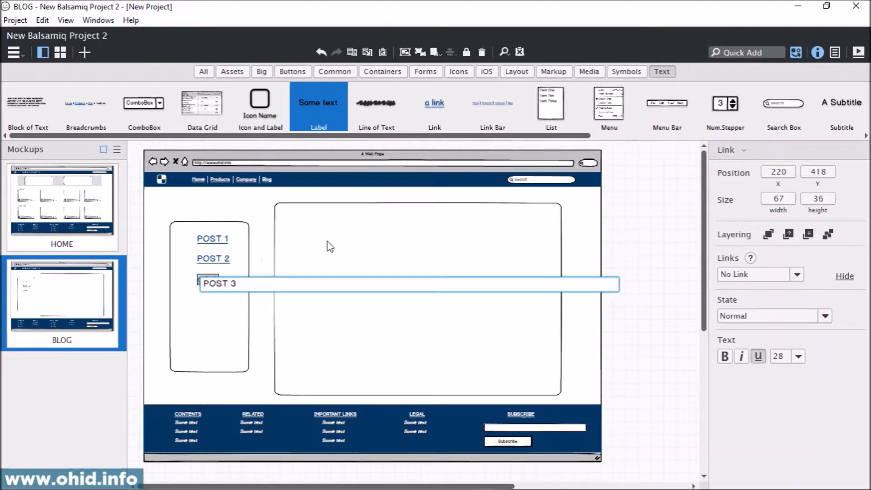
key("Return")
Step: Move the three post links together to about X 205, Y 296 so they sit centred in the sidebar rectangle
left_click(212, 238)
left_click(213, 259, "shift")
left_click(211, 280, "shift")
left_click(211, 280, "shift")
left_click_drag(219, 270, 213, 271)
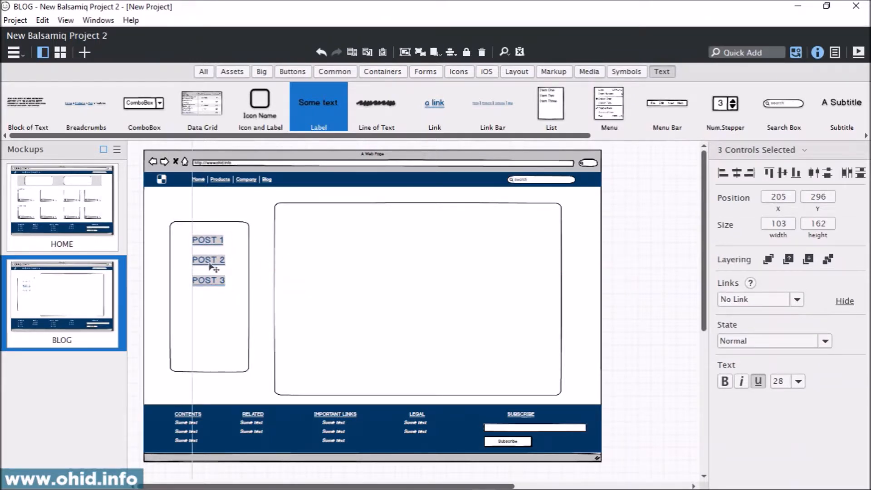
Step: Fill the sidebar rectangle behind the post links with the background colour cyan2 (a2c4c9)
left_click(196, 366)
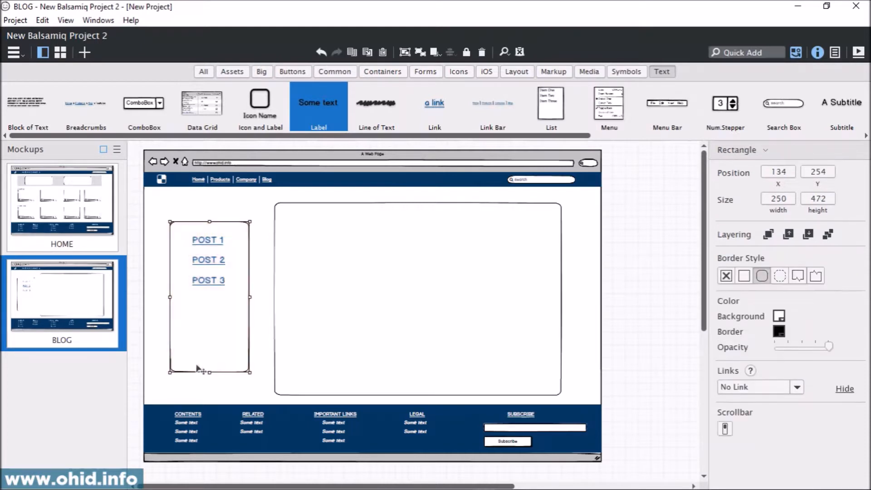
left_click(780, 315)
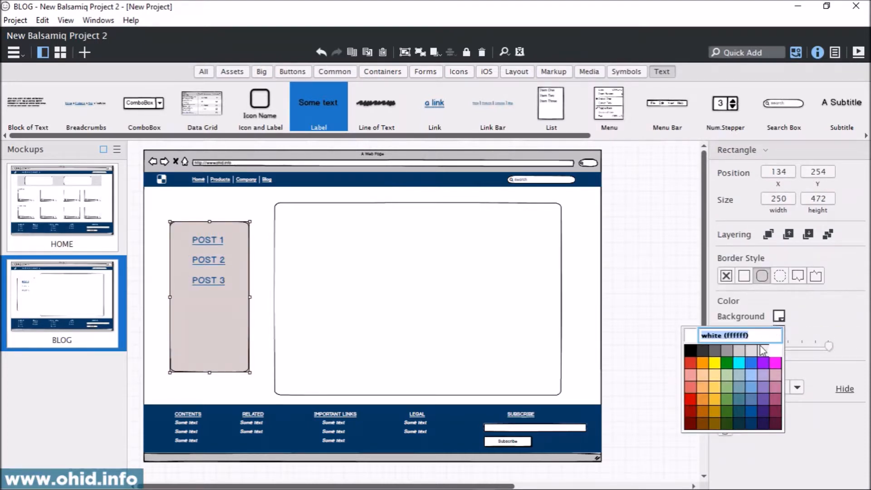
left_click(739, 377)
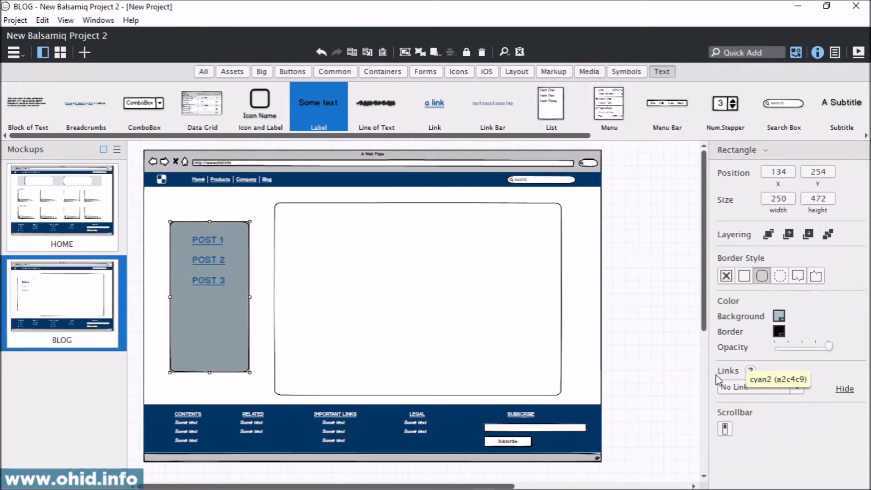
left_click(637, 322)
left_click(215, 241)
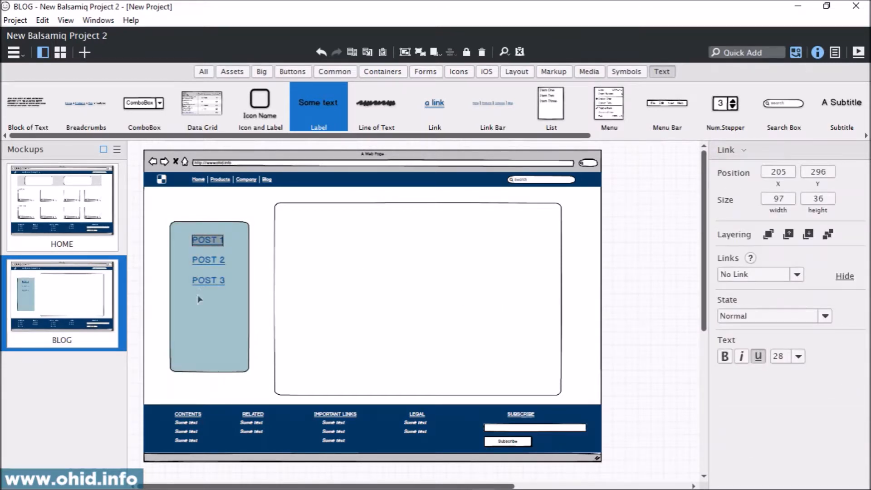
Step: Change the sidebar rectangle's background to the very light grey from the colour palette
left_click(207, 329)
left_click(779, 315)
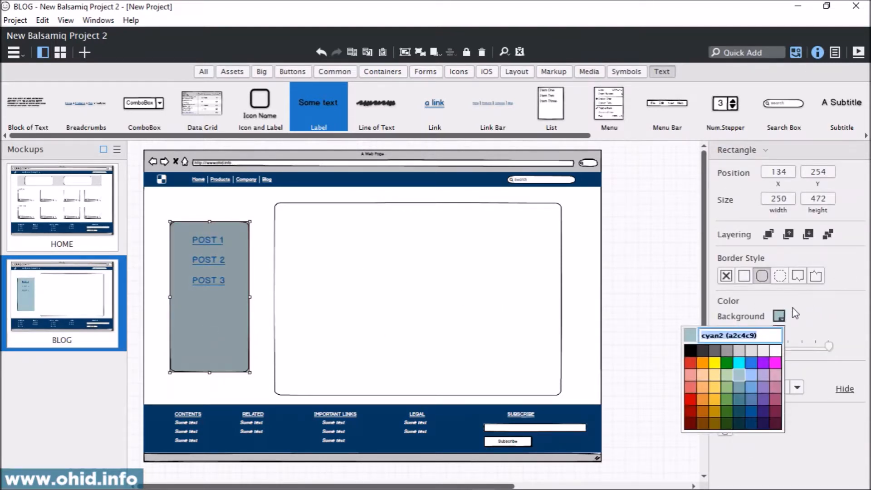
left_click(765, 353)
left_click(660, 283)
Step: Give the large article rectangle the same very light grey background as the sidebar
left_click(362, 269)
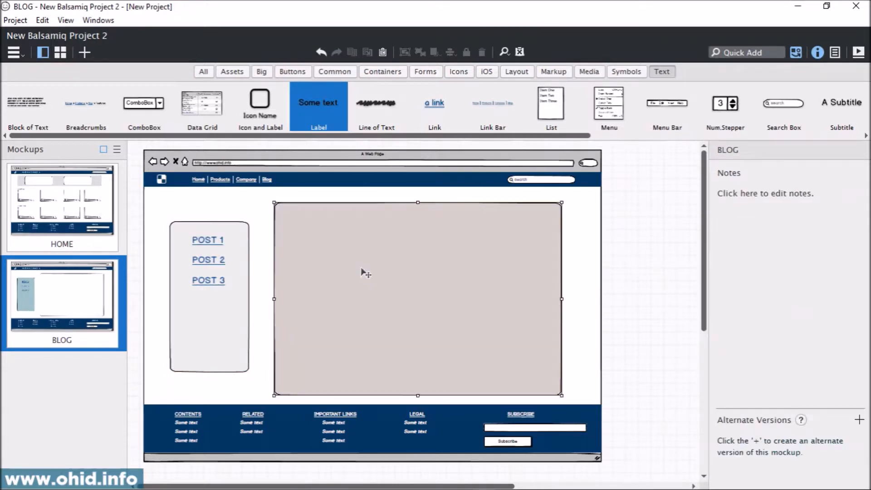
left_click(779, 315)
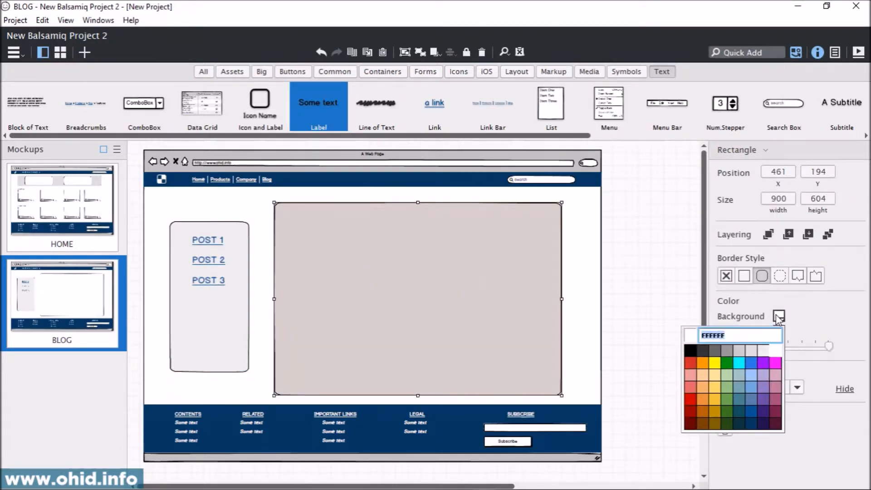
left_click(762, 349)
left_click(628, 279)
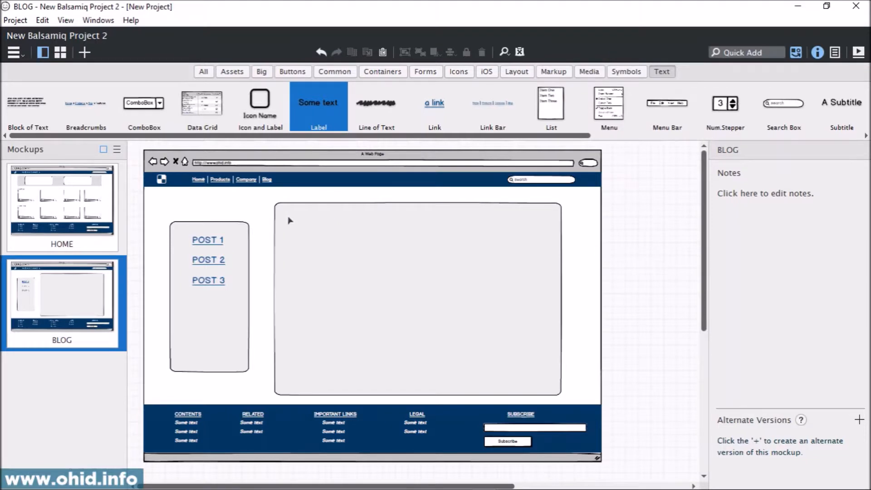
Step: Add a label reading TITLE OF THE POST near the upper edge of the article rectangle
left_click_drag(320, 103, 304, 226)
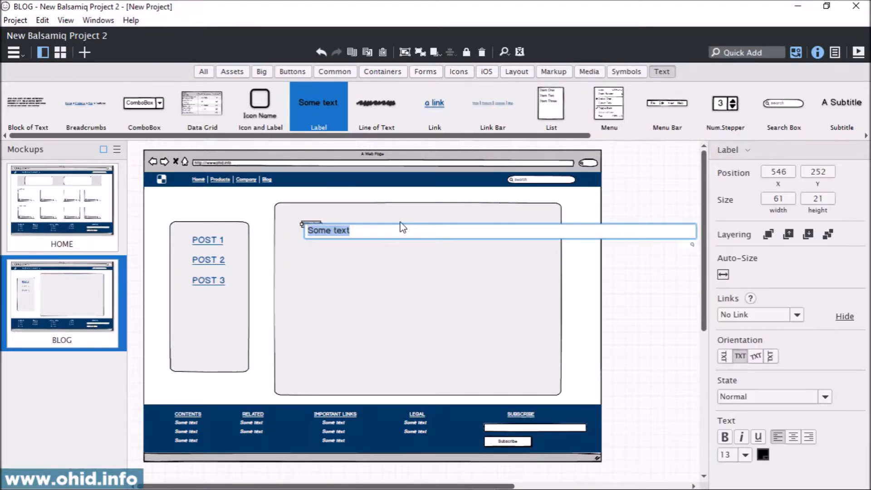
type("TITLE OF TH E POST")
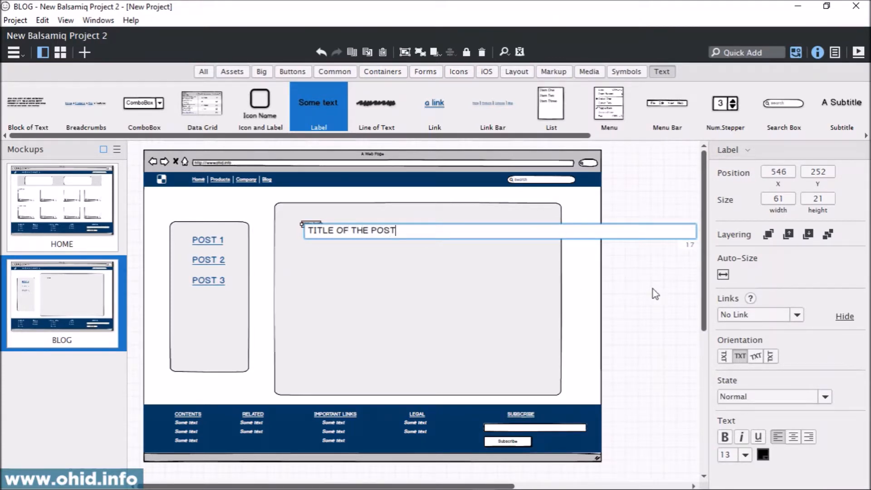
key("Return")
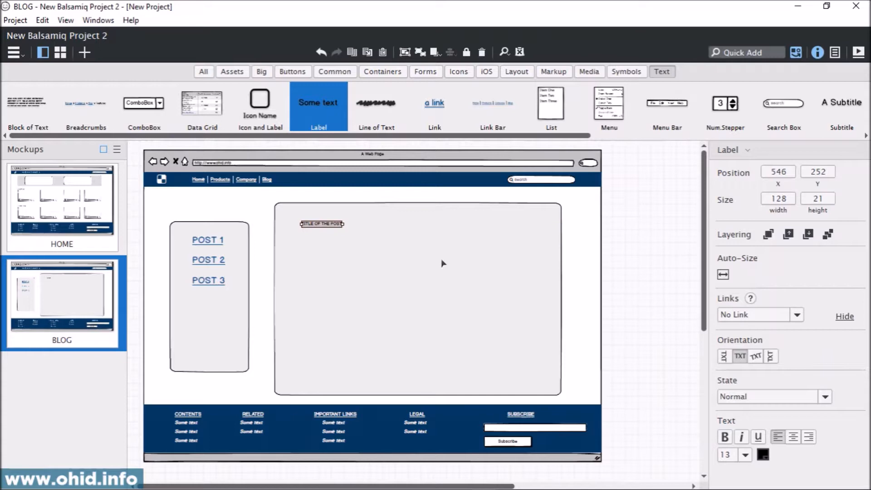
Step: Set the post title's font size to 40 and move it to about X 518, Y 222
left_click(745, 454)
left_click(730, 377)
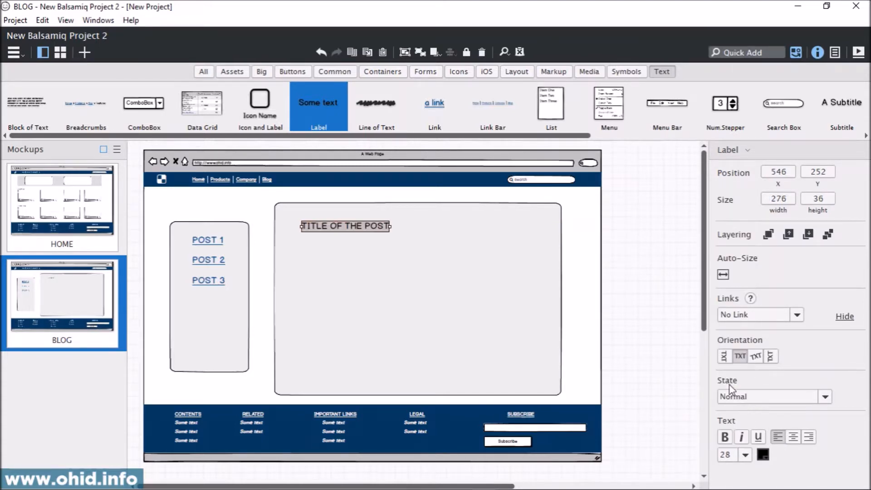
left_click(744, 455)
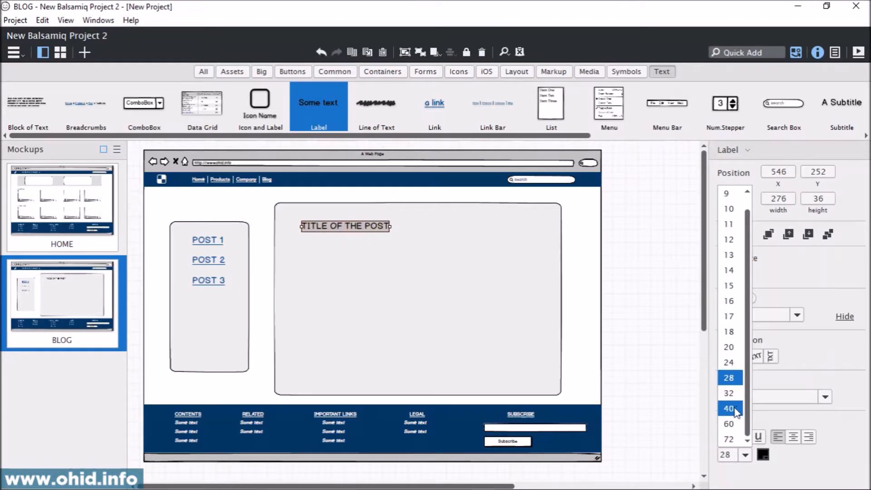
left_click(731, 412)
left_click_drag(362, 232, 349, 218)
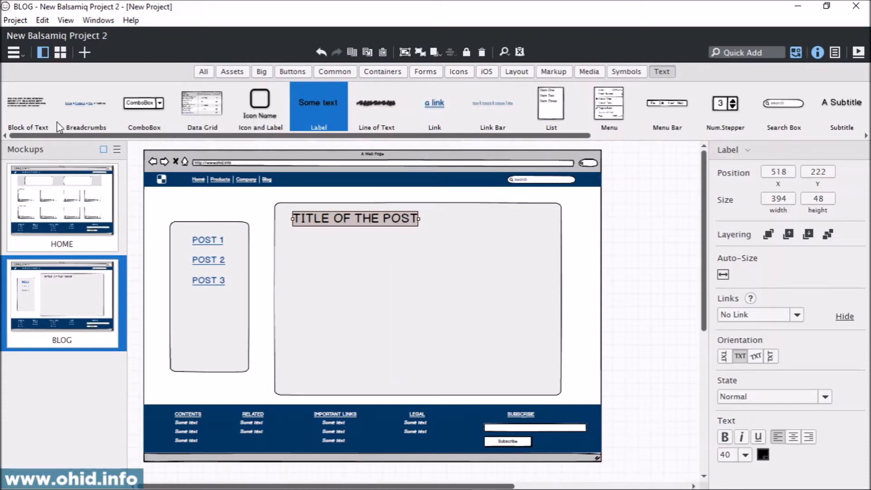
Step: Place a block of text below the post title, turn it into editable text and set its font size to 32
left_click_drag(24, 105, 295, 248)
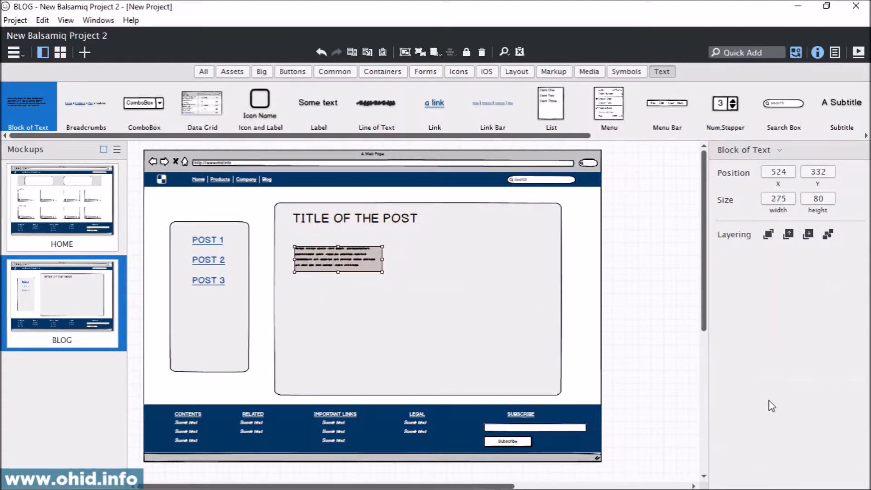
left_click(671, 332)
left_click(344, 264)
double_click(338, 263)
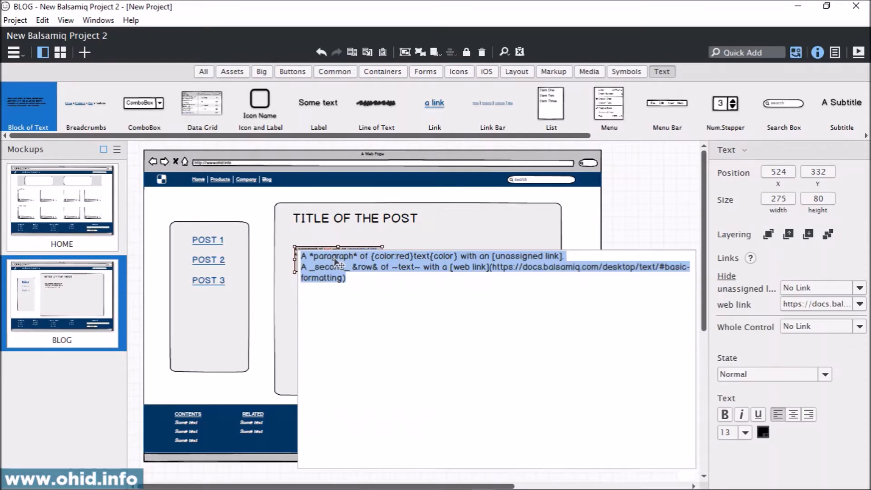
left_click(745, 431)
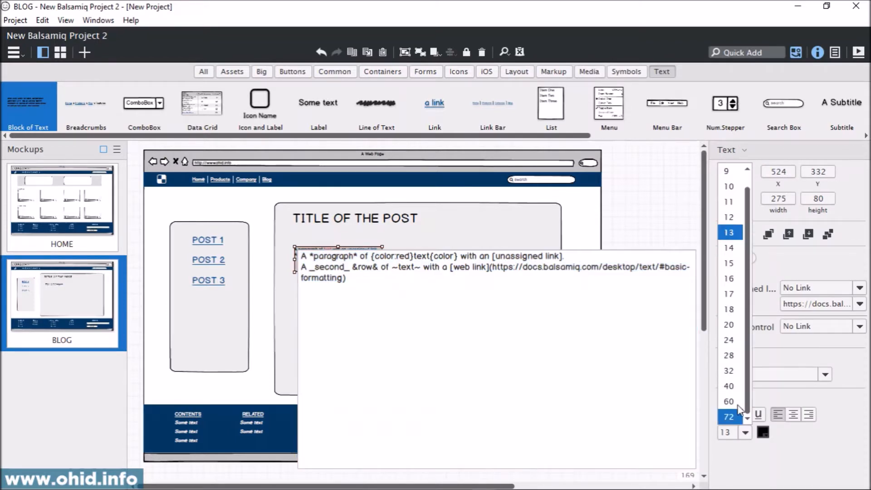
left_click(729, 371)
left_click(664, 217)
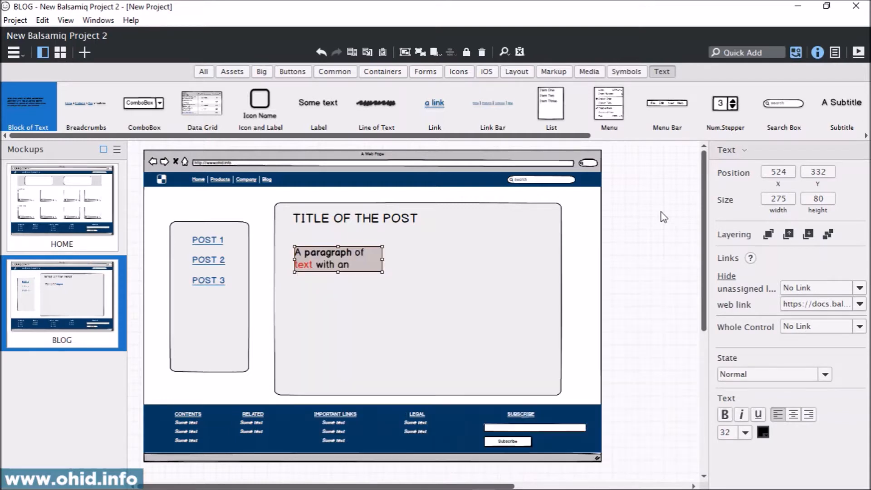
Step: Enlarge the text block to about 761 by 344 and set its font size to 28
left_click_drag(382, 271, 538, 356)
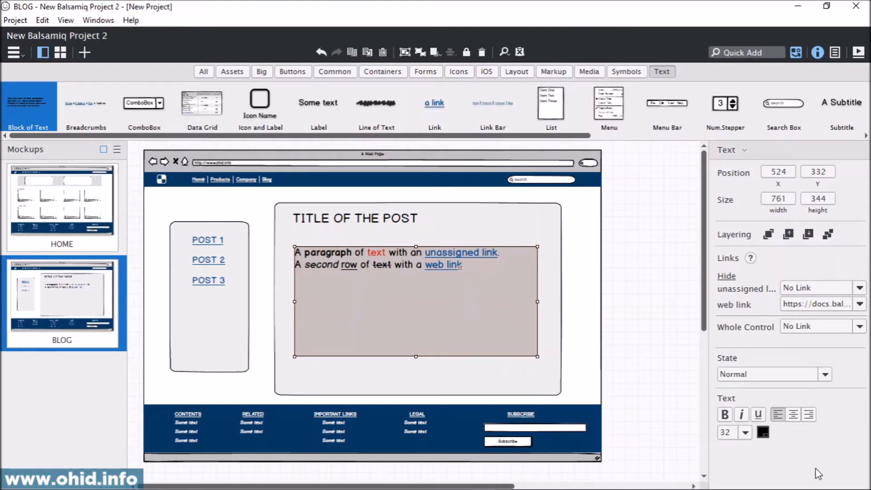
left_click(744, 432)
left_click(726, 357)
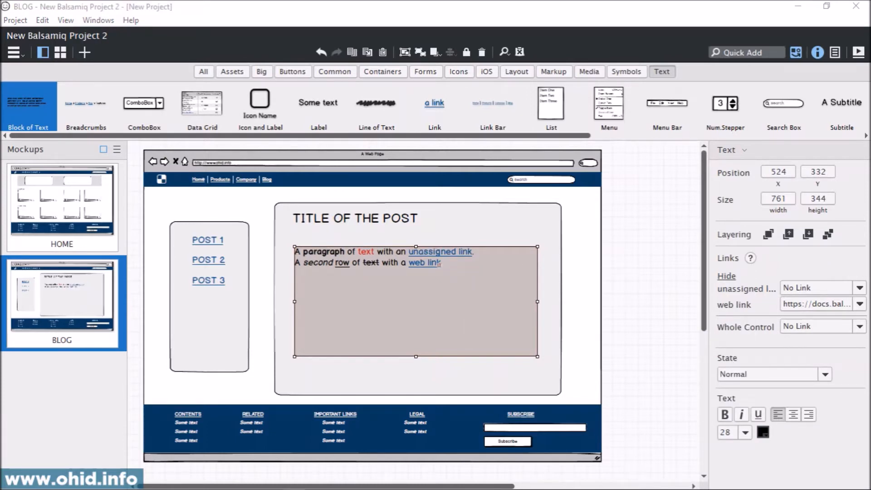
Step: Replace the text block's sample content with the copied article paragraph starting "In summary, the course tries to convince you"
left_click(365, 290)
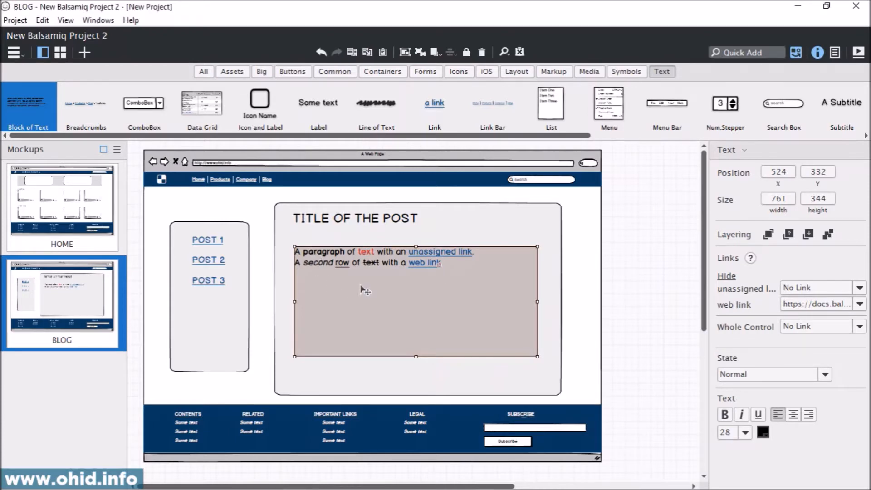
double_click(365, 290)
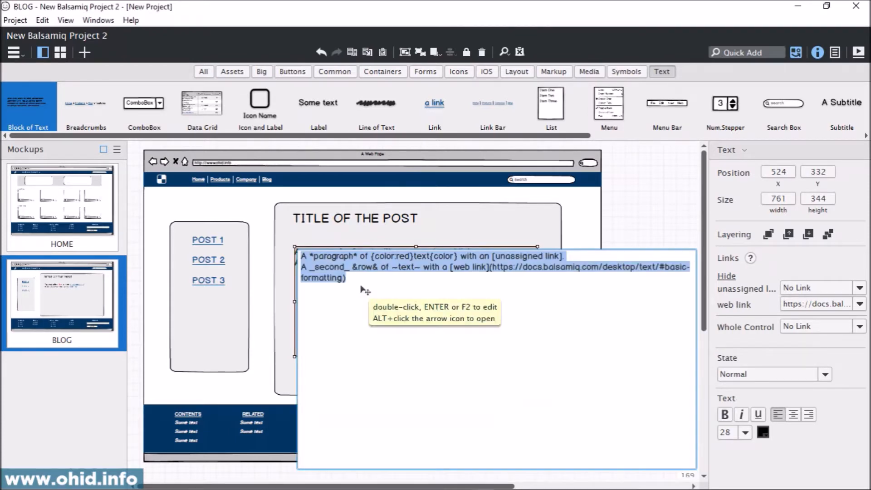
key("Delete")
type("In summary, the course tries to convince you to focus on your work tasks and divide them into different segments. Also, It suggests you to set your priorities based on the segments. During the last few minutes of the course, the instructor emphasizes on how important it is to keep yourself focused and not distracted by your surroundings. This is an absolutely amazing short course anyone ever can have on the web.")
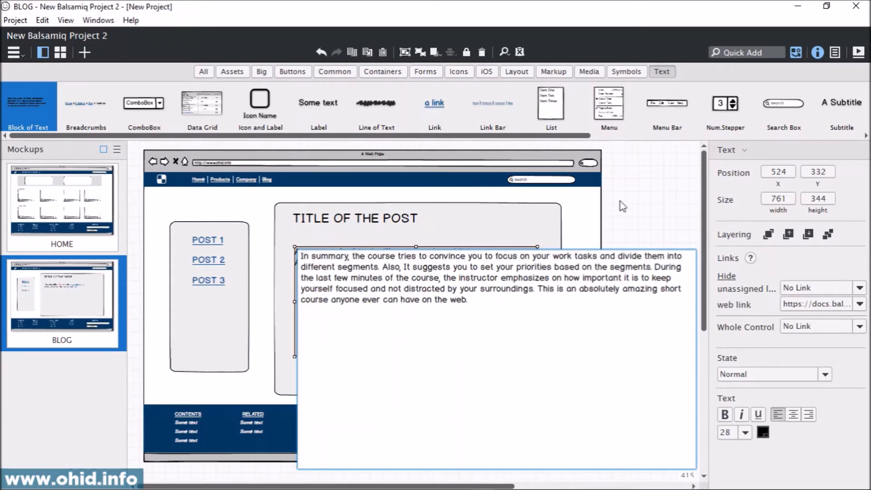
left_click(634, 201)
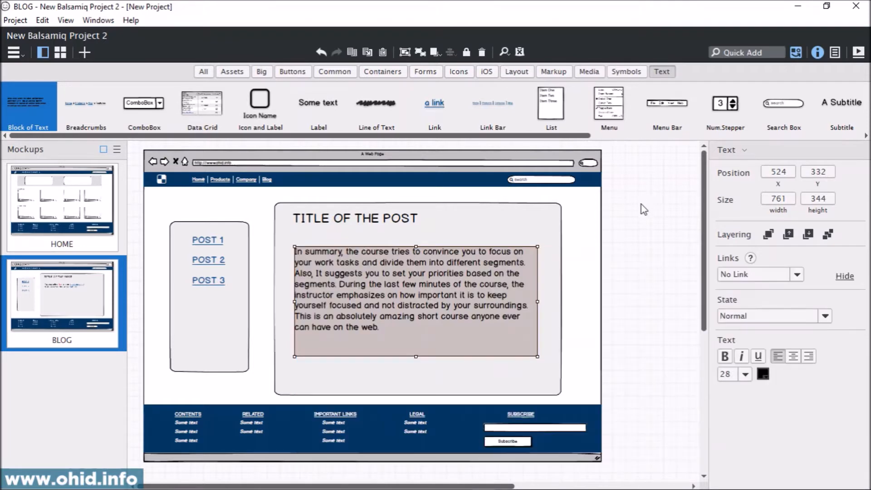
left_click(625, 300)
Step: Move the article paragraph down to about X 531, Y 376 and lower the post title, aligning it with the paragraph's left edge
left_click_drag(348, 276, 351, 296)
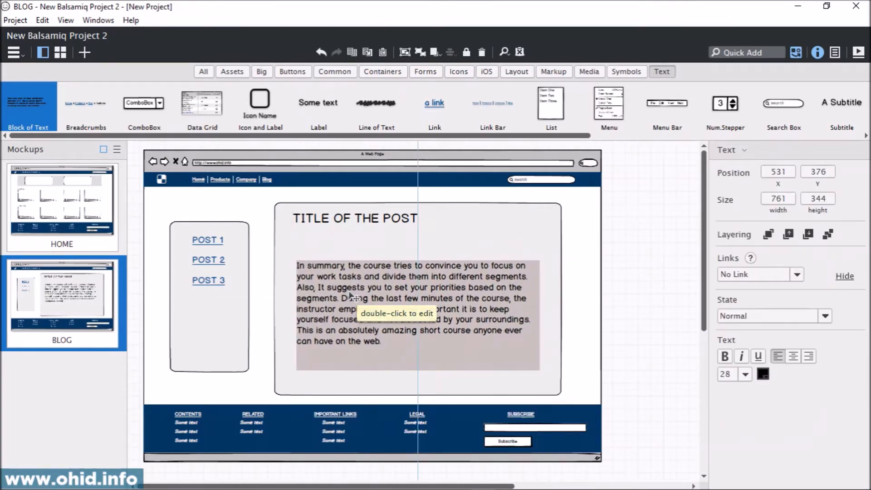
left_click_drag(367, 222, 373, 237)
left_click(636, 247)
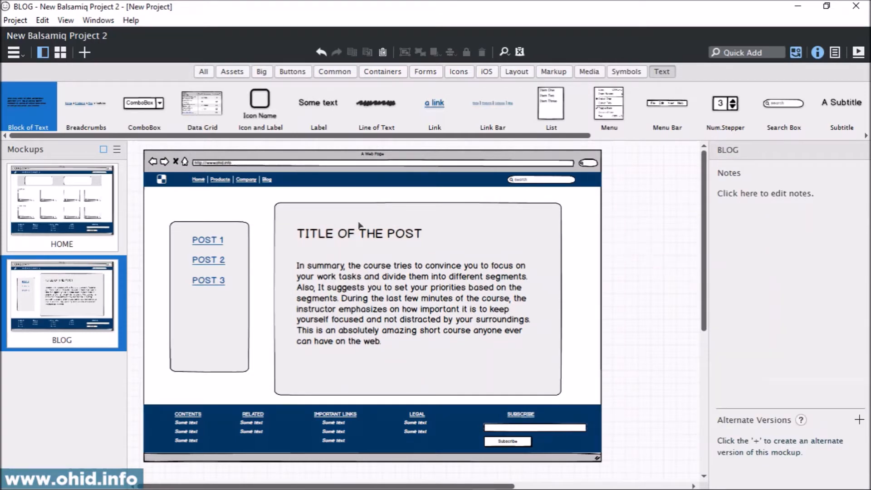
Step: In the HOME mockup, link the Blog item of the navigation link bar to the BLOG mockup
left_click(72, 209)
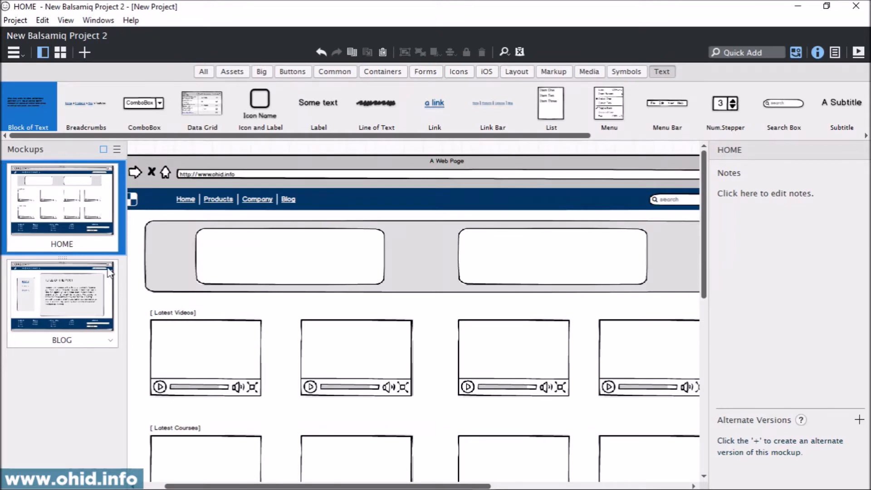
scroll(296, 249, "down", 5)
scroll(296, 249, "up", 5)
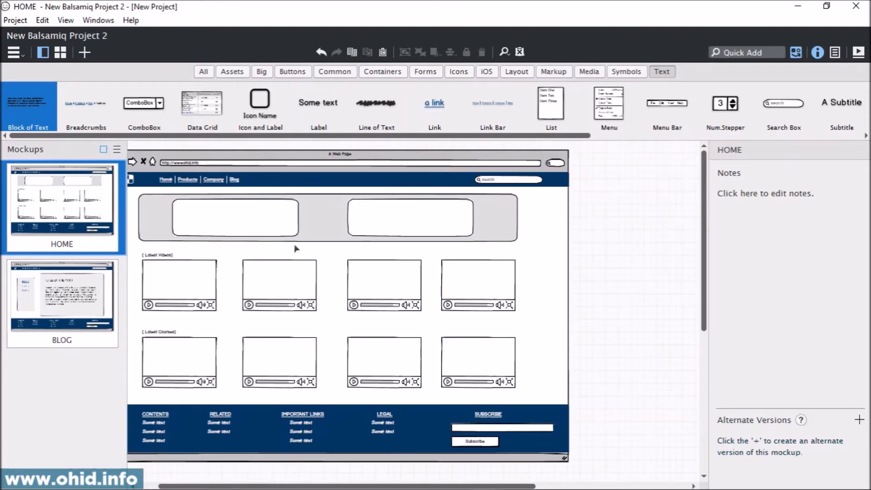
left_click(70, 275)
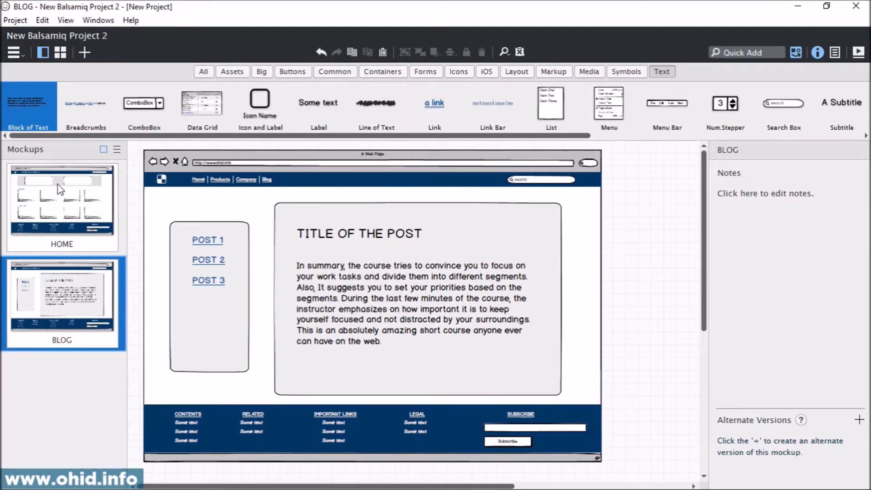
left_click(64, 209)
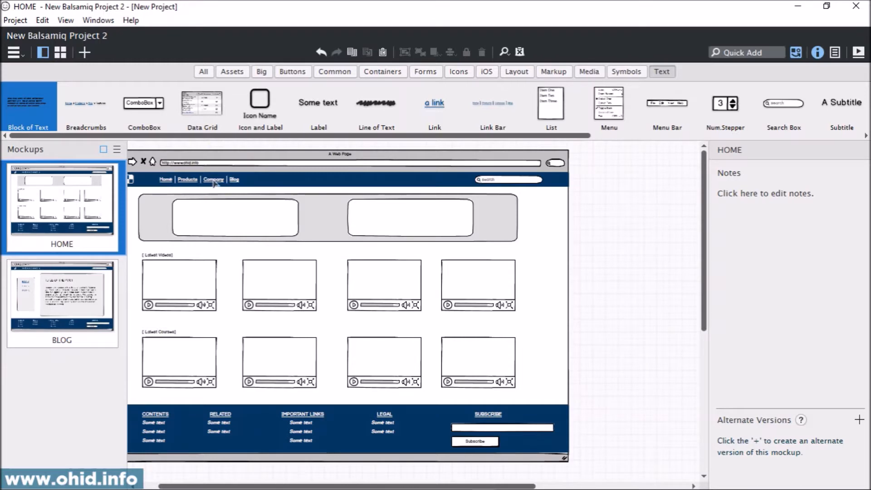
left_click(240, 183)
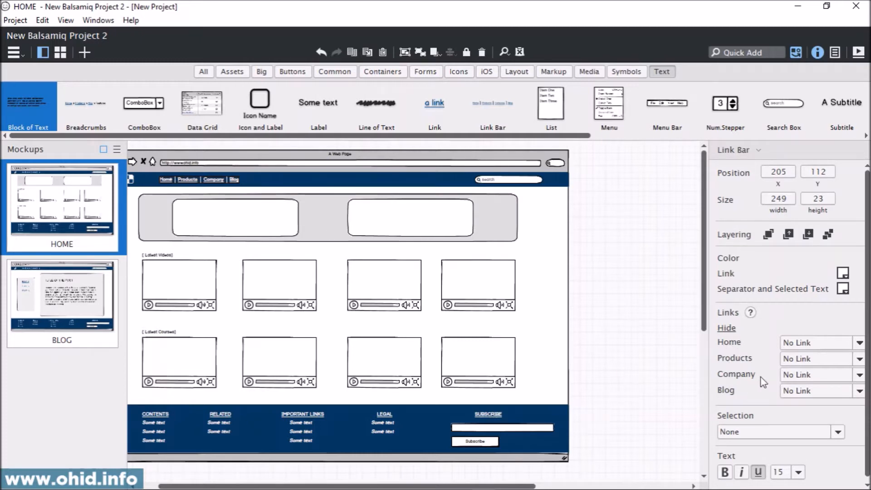
left_click(859, 391)
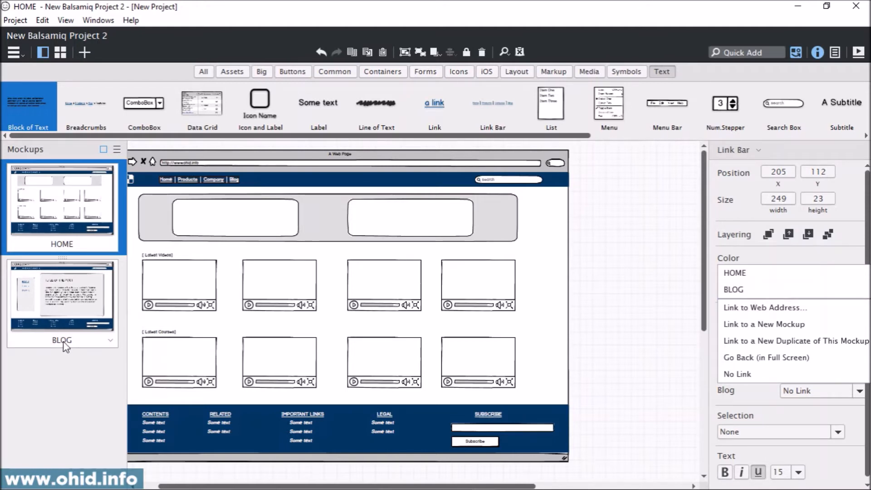
left_click(761, 295)
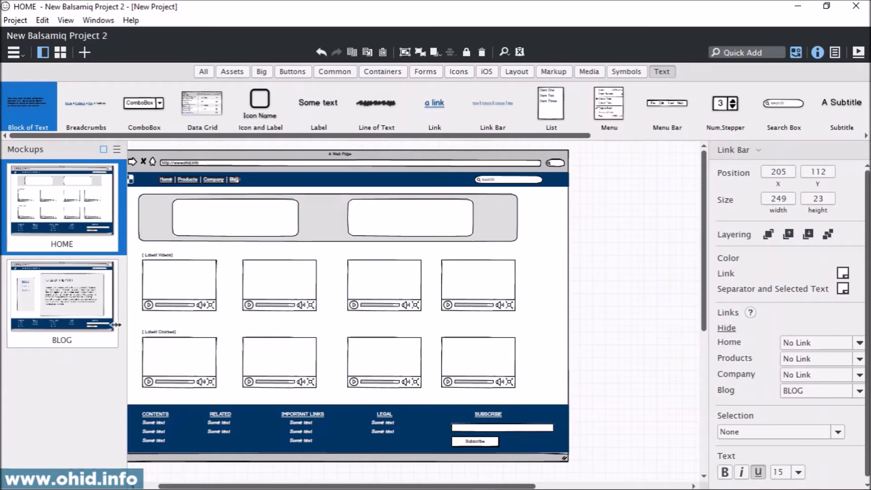
Step: In the BLOG mockup, link the Home item of the navigation link bar to the HOME mockup
left_click(77, 315)
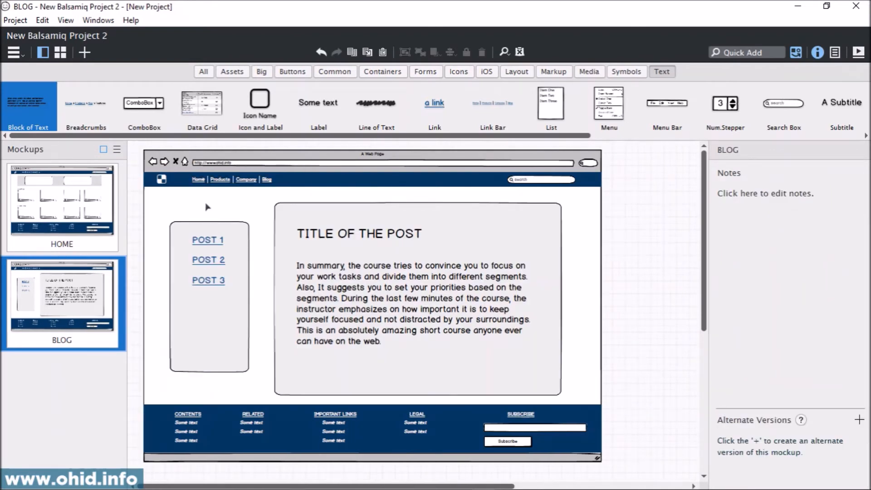
left_click(201, 180)
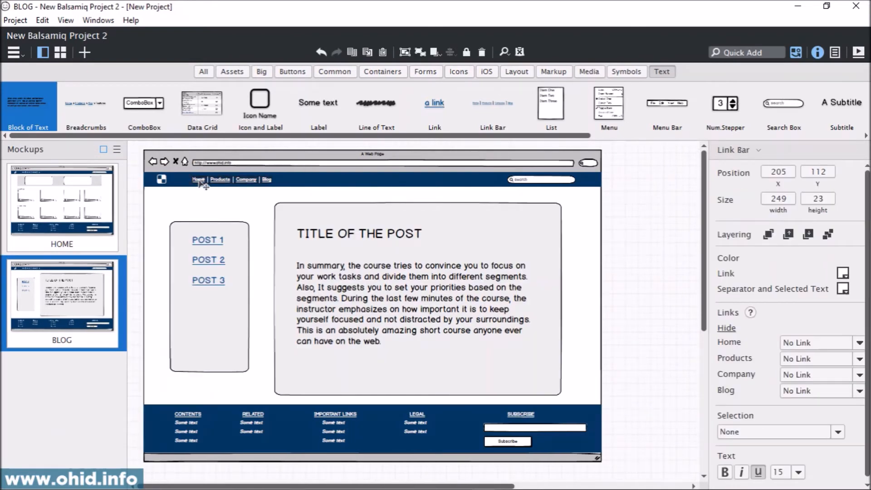
left_click(859, 343)
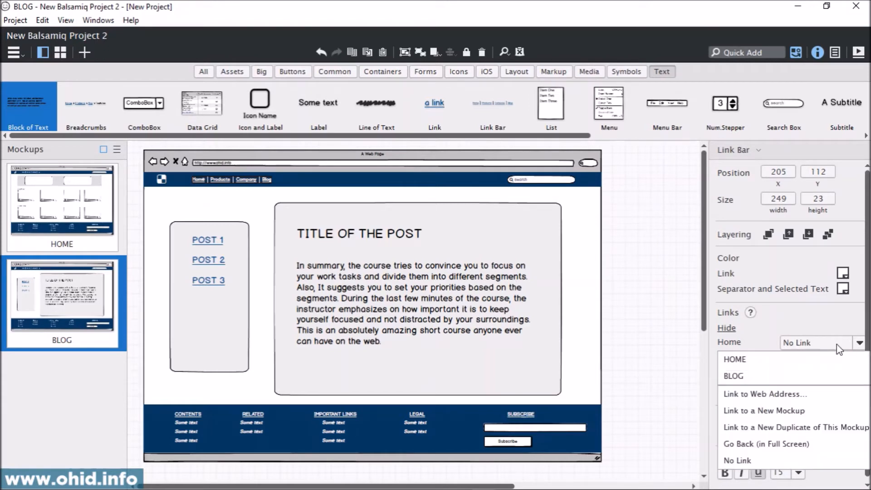
left_click(774, 362)
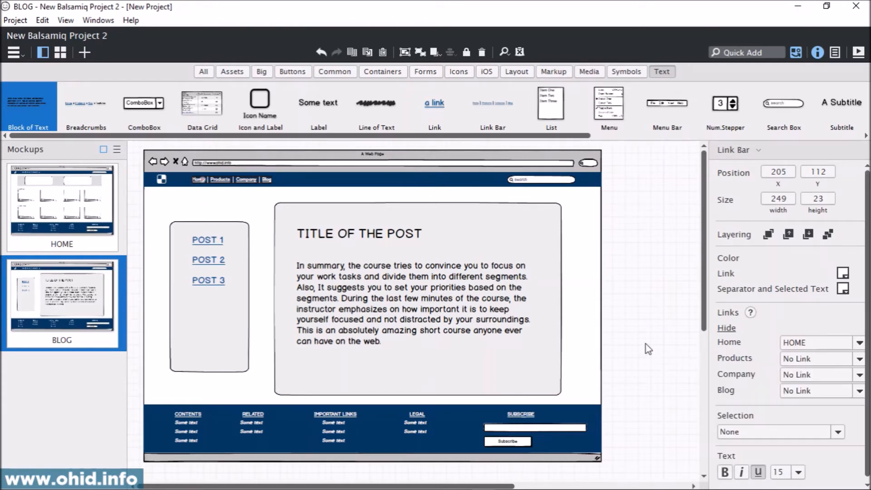
Step: Present the HOME mockup in full screen and review the page from its header to its footer
left_click(51, 215)
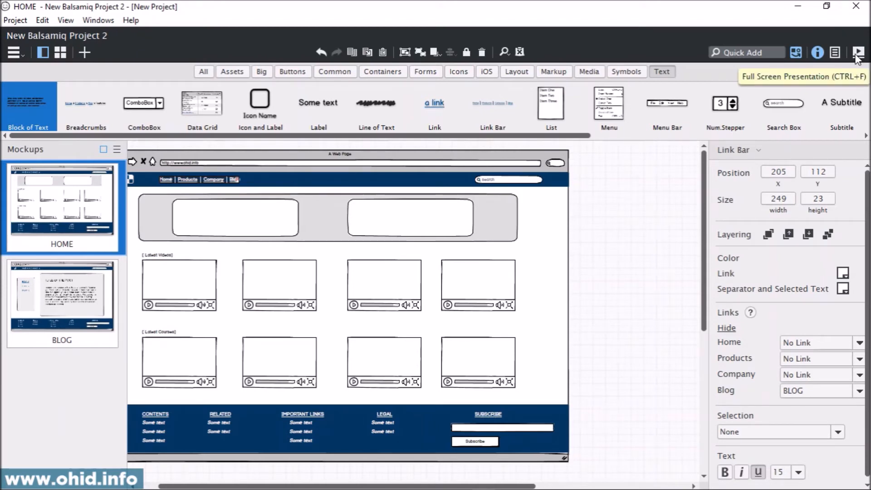
left_click(857, 53)
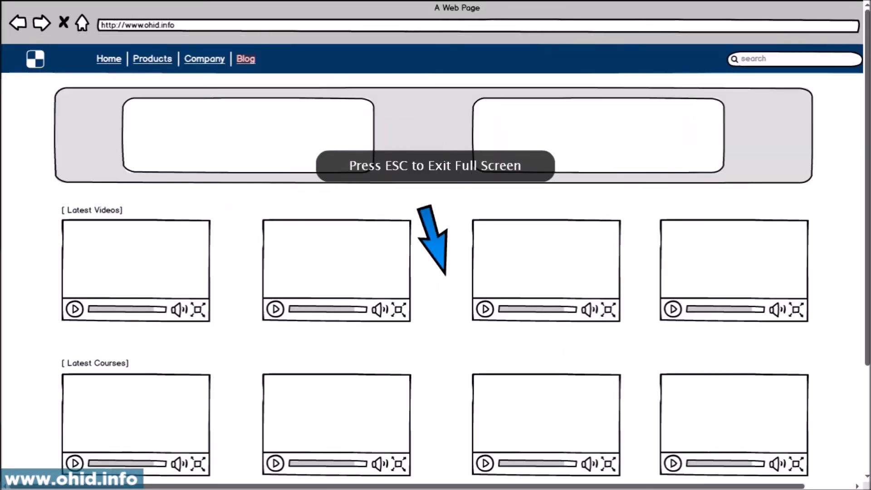
scroll(167, 296, "down", 3)
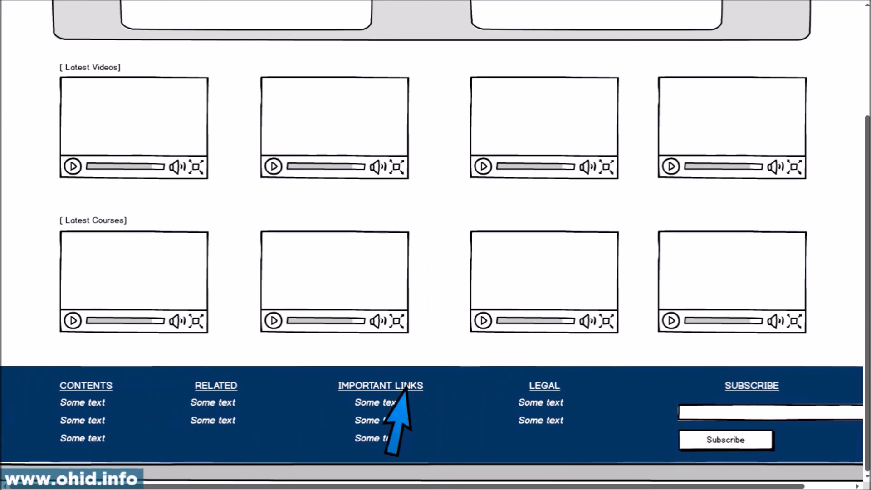
scroll(390, 317, "up", 2)
scroll(383, 274, "up", 2)
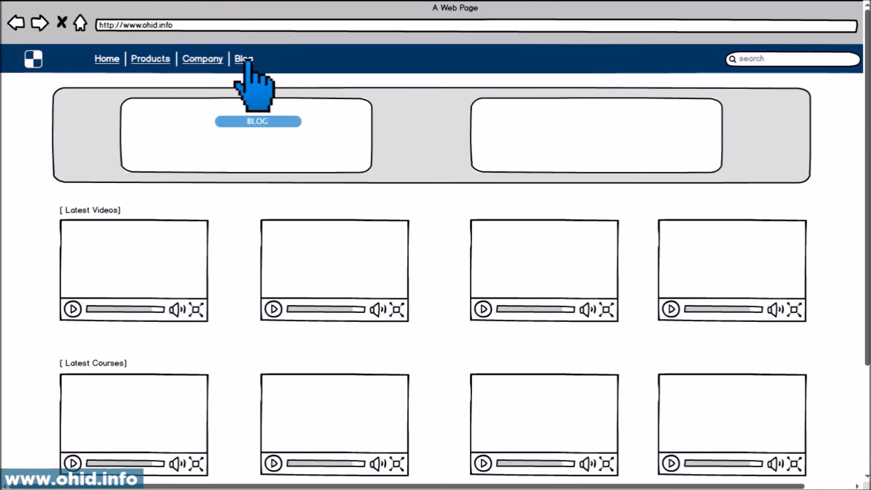
Step: Follow the Blog link in the presentation, review the BLOG page down to its footer, and exit full screen
left_click(249, 63)
scroll(286, 145, "down", 4)
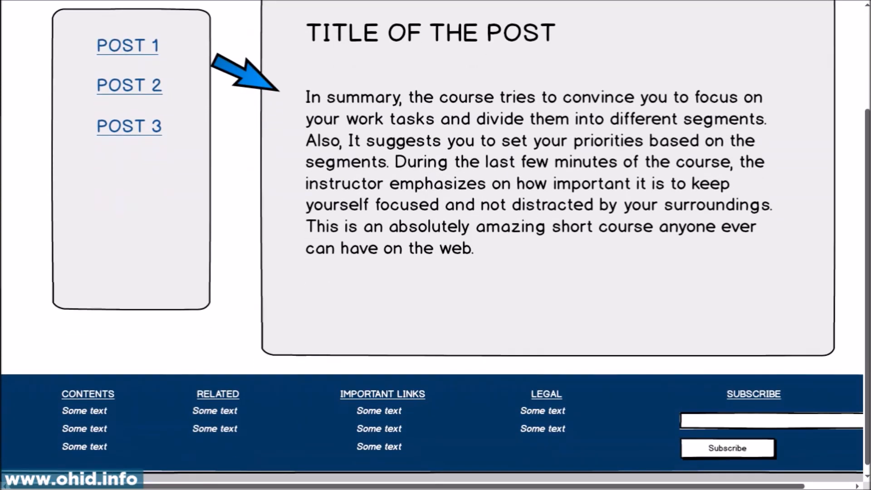
scroll(436, 245, "up", 4)
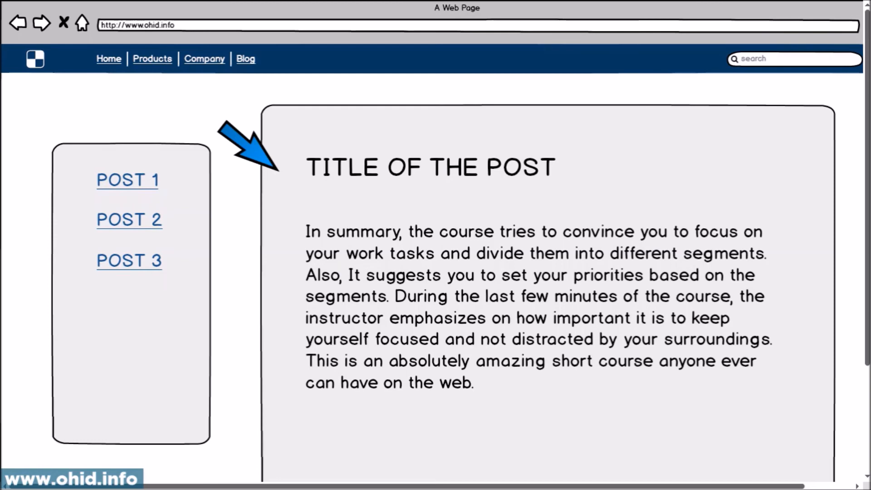
key("Escape")
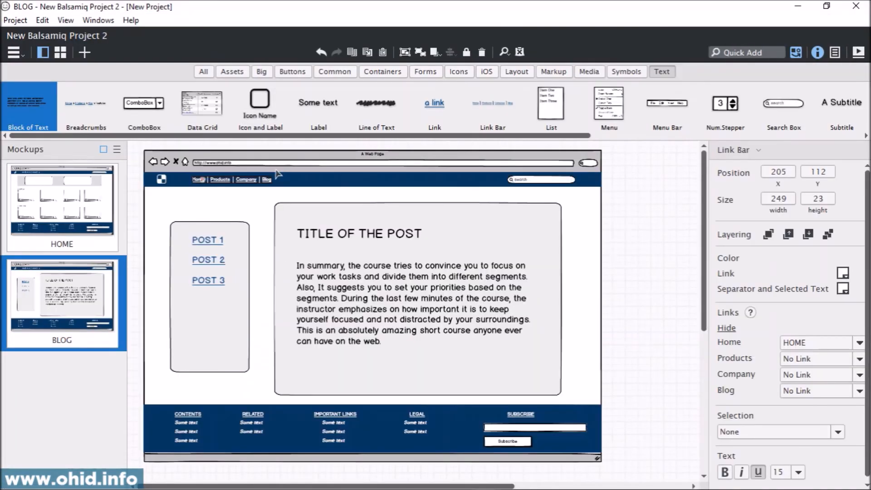